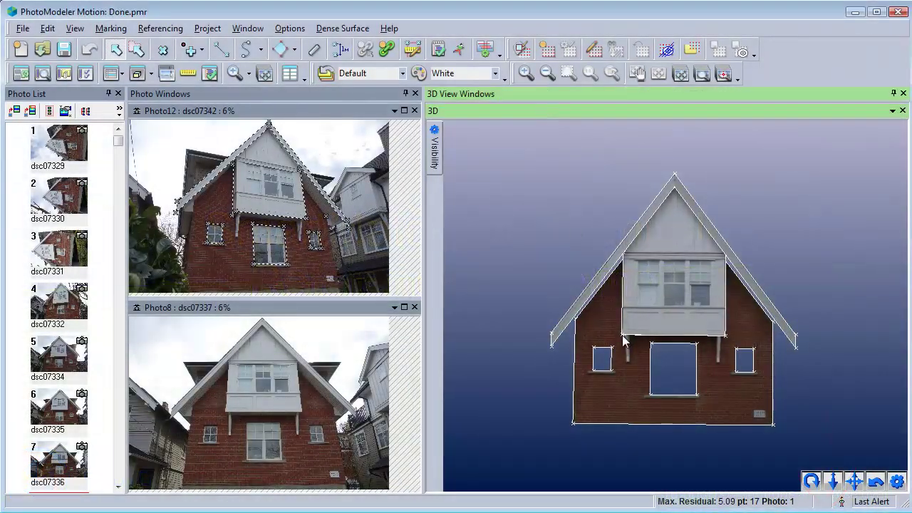
# Step: Spin the textured brick house model in the 3D view, then stop the rotation
pyautogui.click(811, 481)
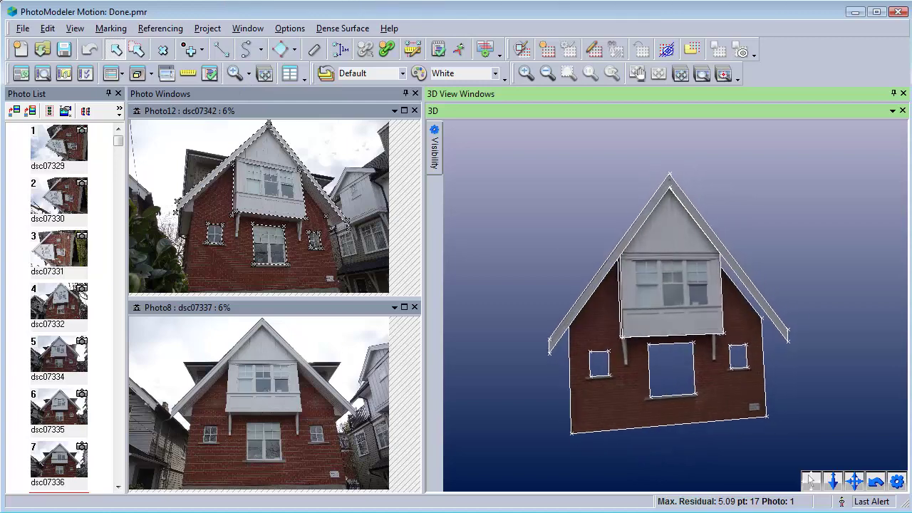
pyautogui.click(810, 480)
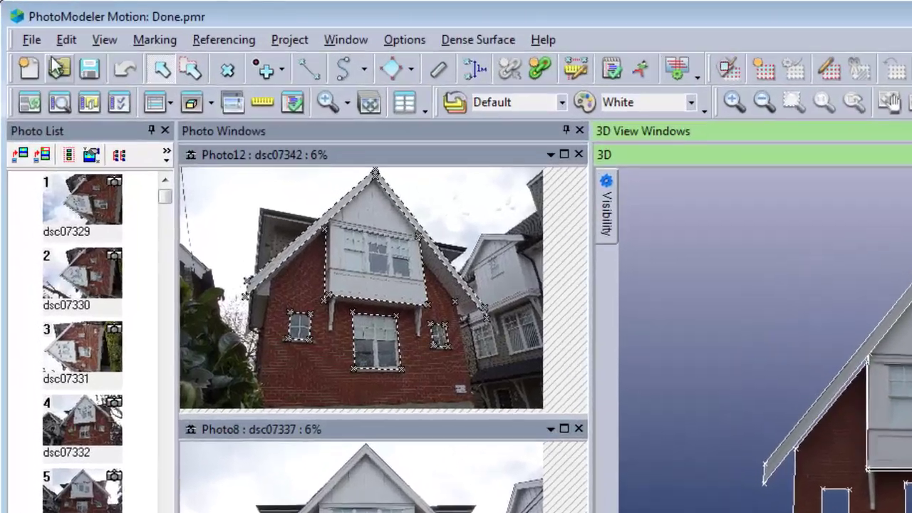
# Step: Start a new Automated Project from File > Getting Started
pyautogui.click(23, 28)
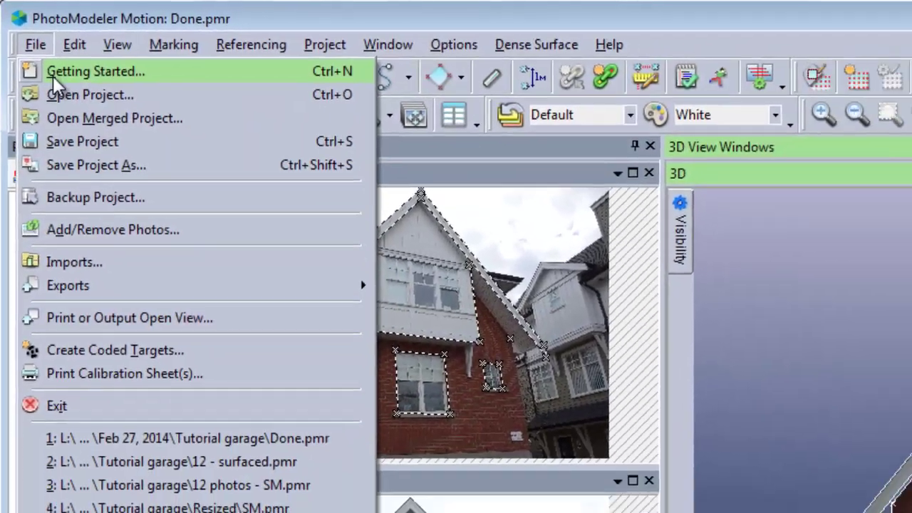
pyautogui.click(62, 86)
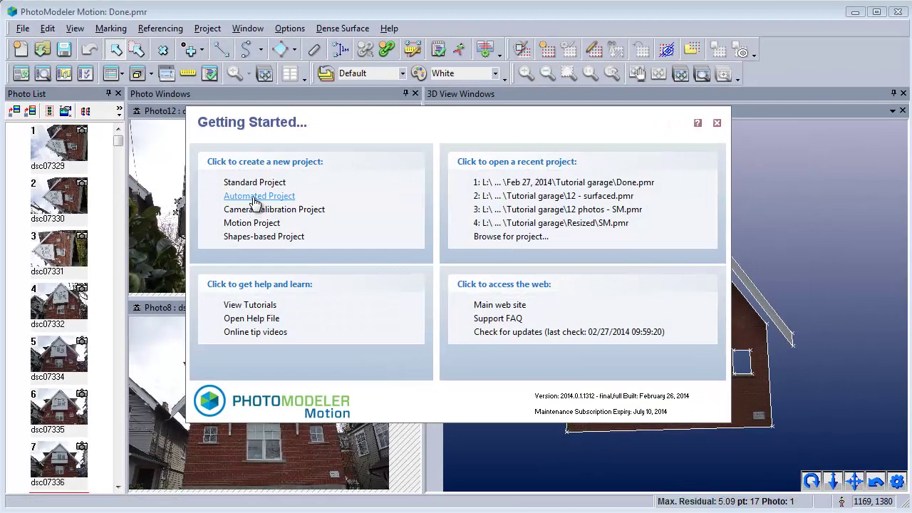
pyautogui.click(255, 197)
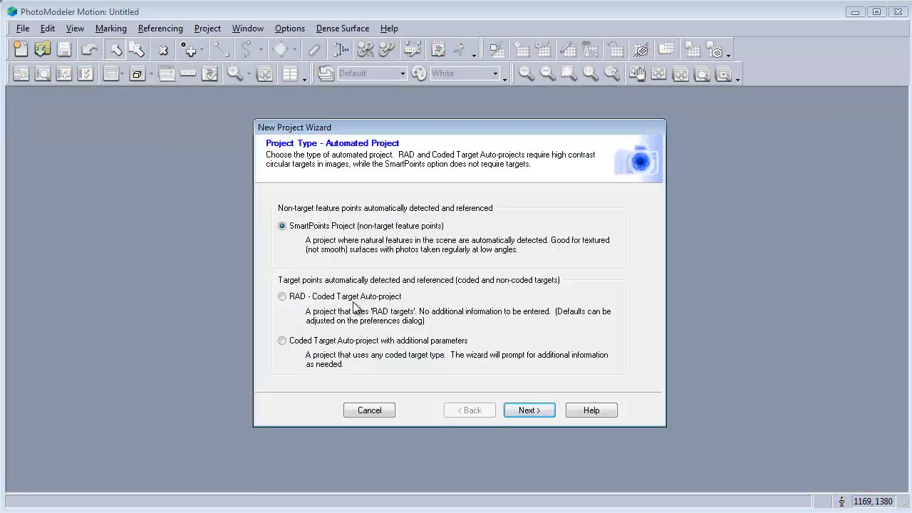
pyautogui.click(527, 411)
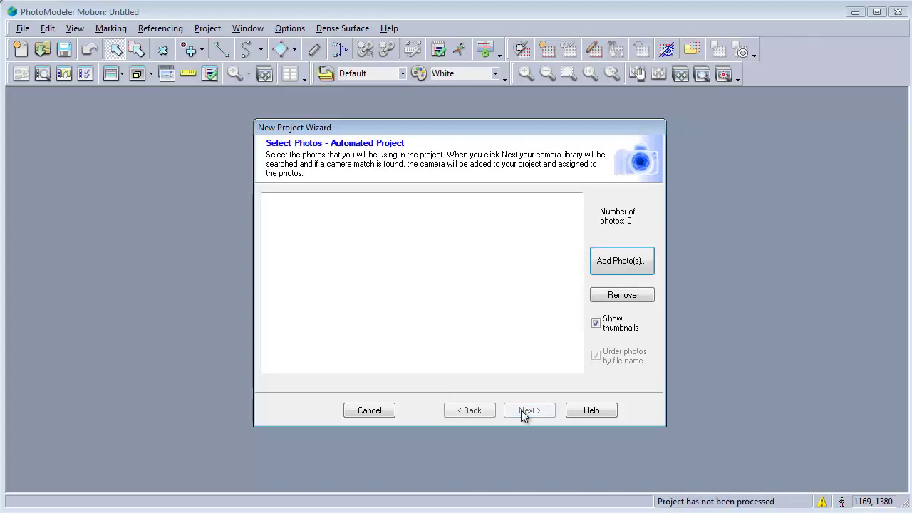
# Step: Add the twelve facade photos DSC07329 through DSC07342 to the project
pyautogui.click(610, 273)
pyautogui.click(515, 155)
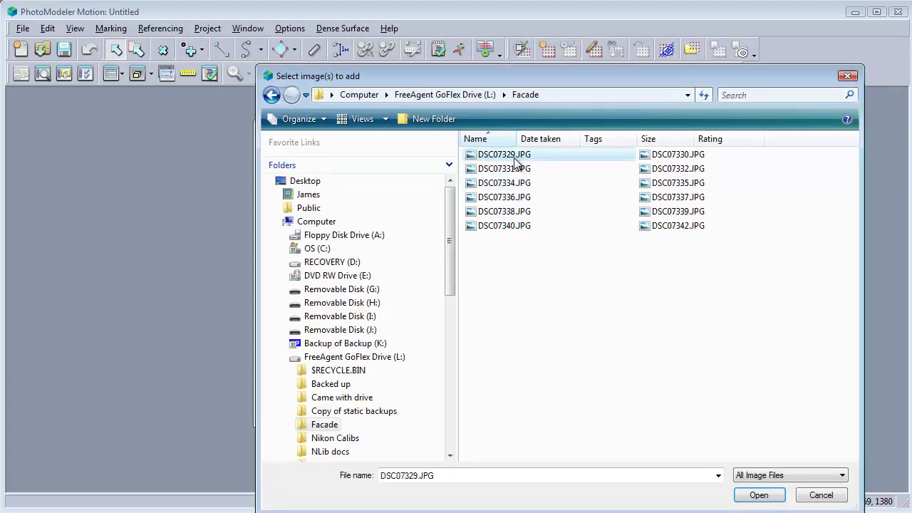
pyautogui.keyDown('shift'); pyautogui.click(666, 227); pyautogui.keyUp('shift')
pyautogui.click(759, 495)
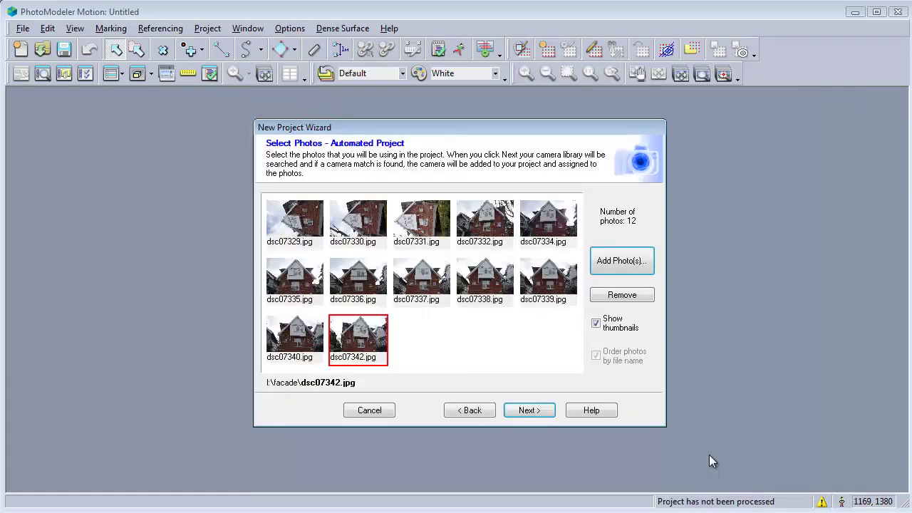
# Step: Use an EXIF camera (parameters read from image header) as the camera source and finish the wizard
pyautogui.click(540, 411)
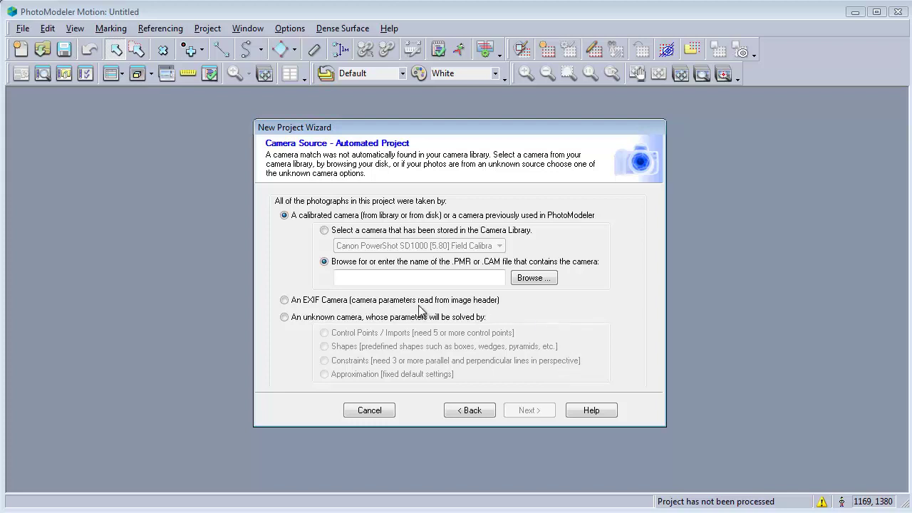
pyautogui.click(350, 307)
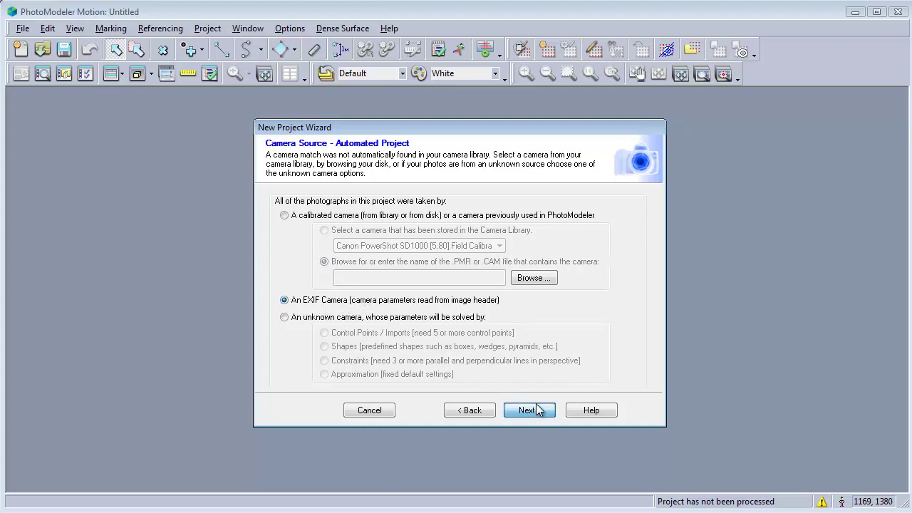
pyautogui.click(531, 411)
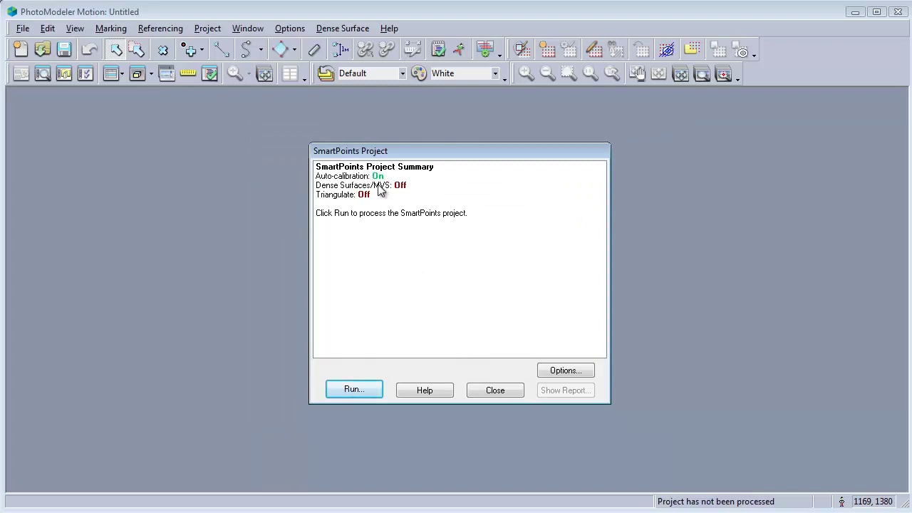
# Step: Run SmartPoints processing, orienting all 12 photos with 4778 3D points, then close the summary
pyautogui.click(354, 390)
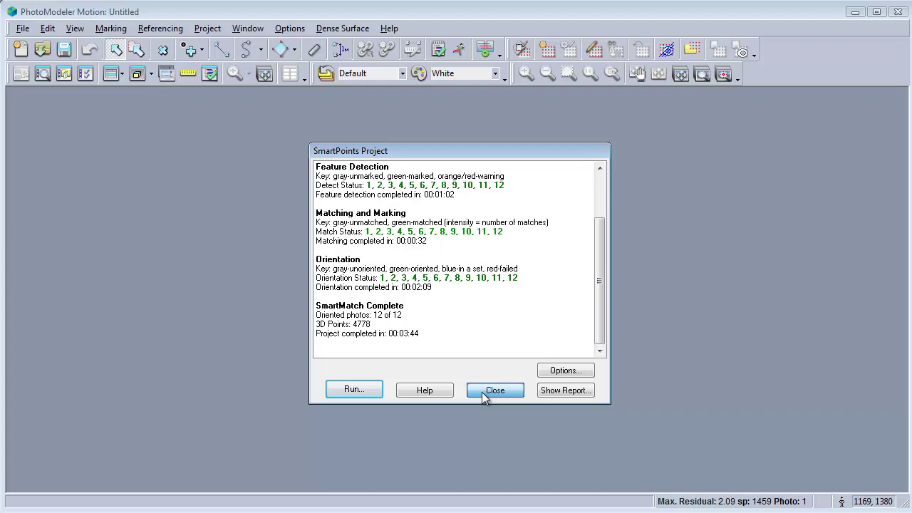
pyautogui.click(494, 391)
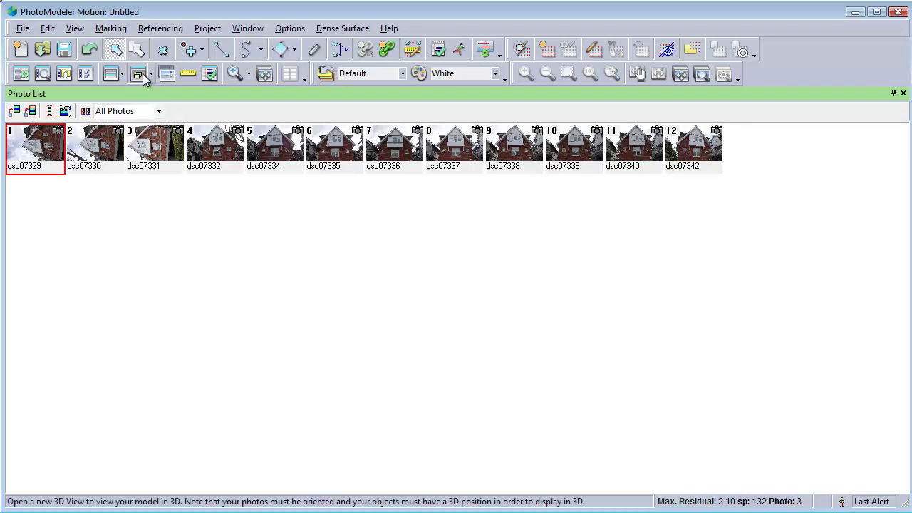
# Step: Open a 3D view with points set to Color from photo and set the cloud rotating
pyautogui.click(137, 74)
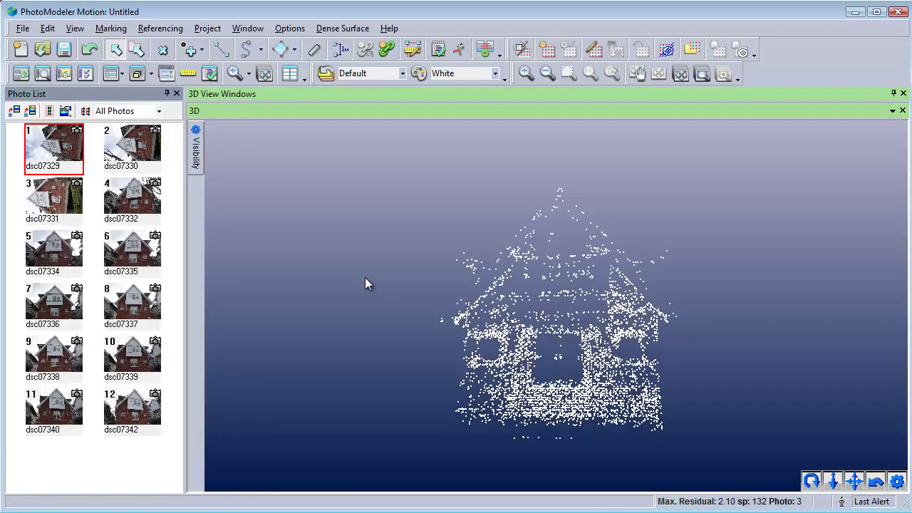
pyautogui.click(204, 153)
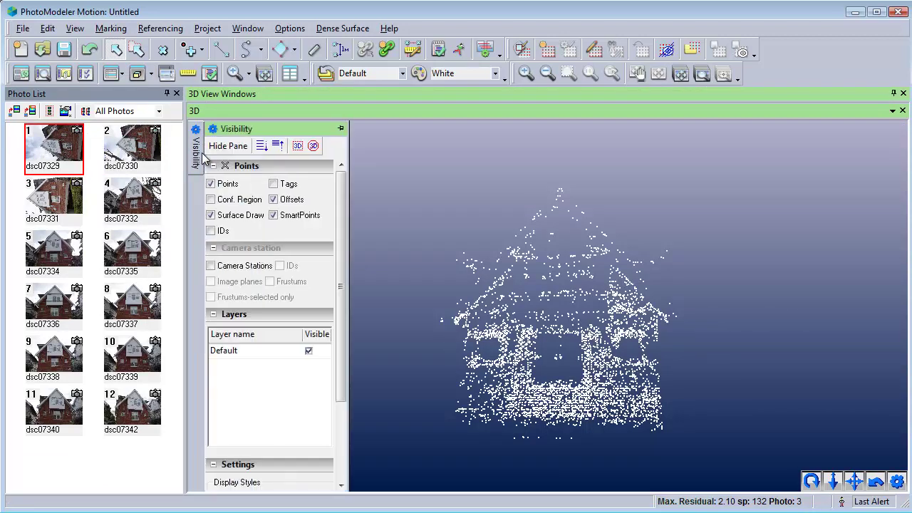
pyautogui.scroll(-3, 332, 429)
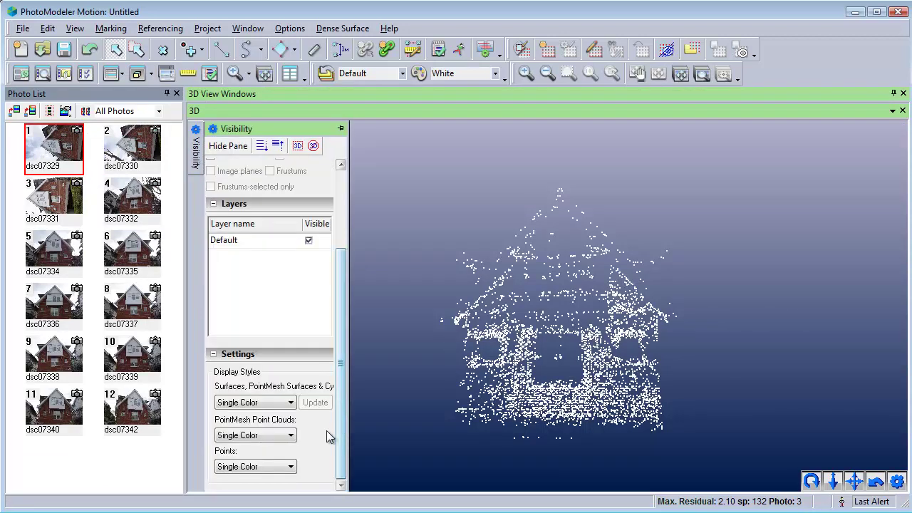
pyautogui.click(289, 466)
pyautogui.click(278, 490)
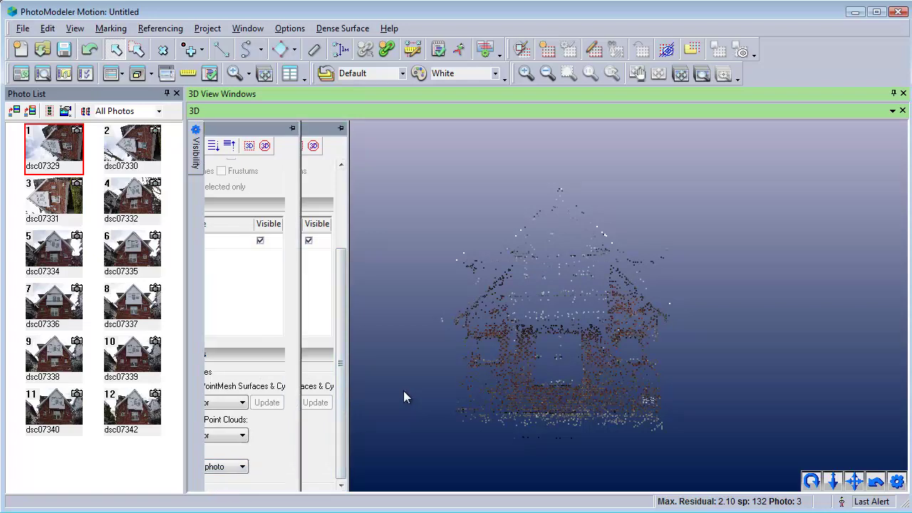
pyautogui.moveTo(811, 483); pyautogui.dragTo(811, 481)
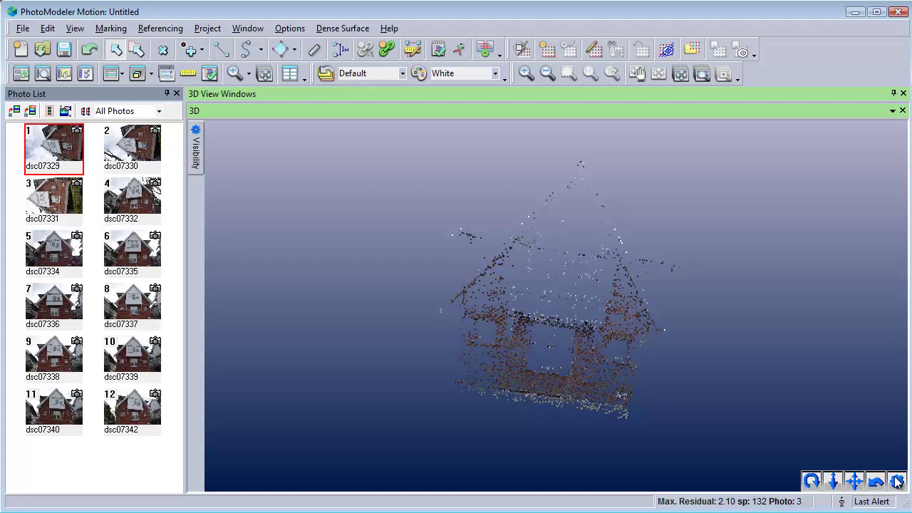
# Step: Turn on Camera Stations in the 3D Viewer Options and view the cameras from above
pyautogui.click(897, 482)
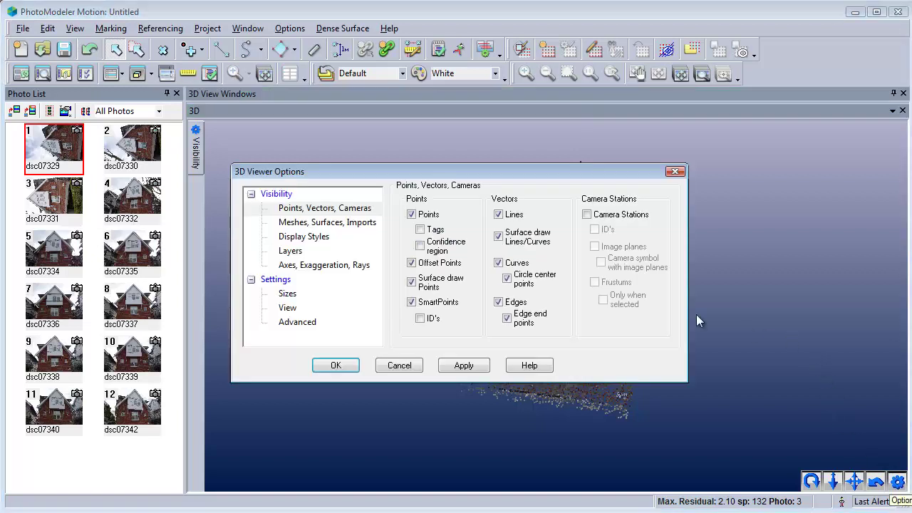
pyautogui.click(616, 215)
pyautogui.click(331, 366)
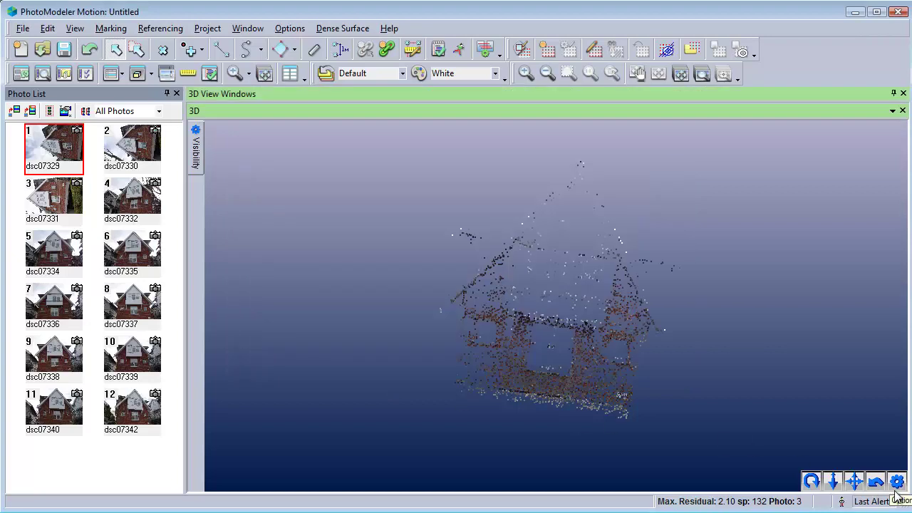
pyautogui.click(810, 481)
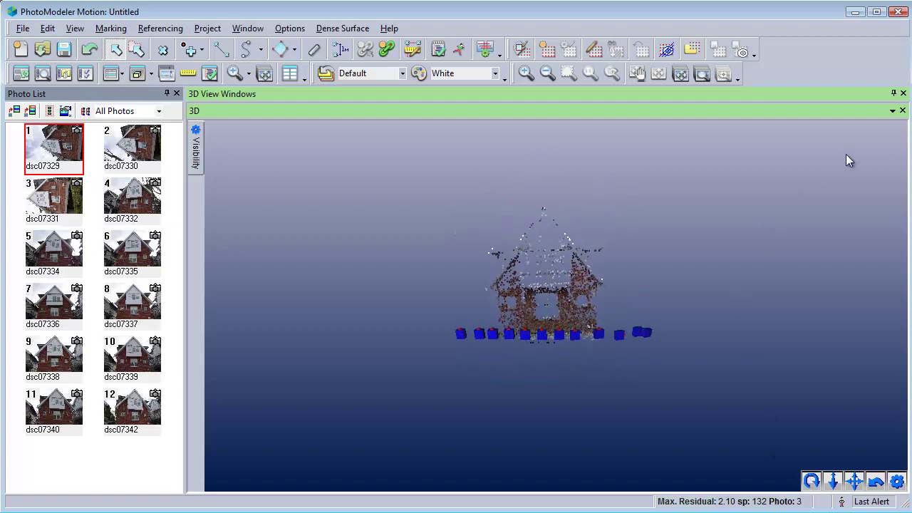
# Step: Close the 3D view and open photos 1, 2 and 12 side by side
pyautogui.click(902, 95)
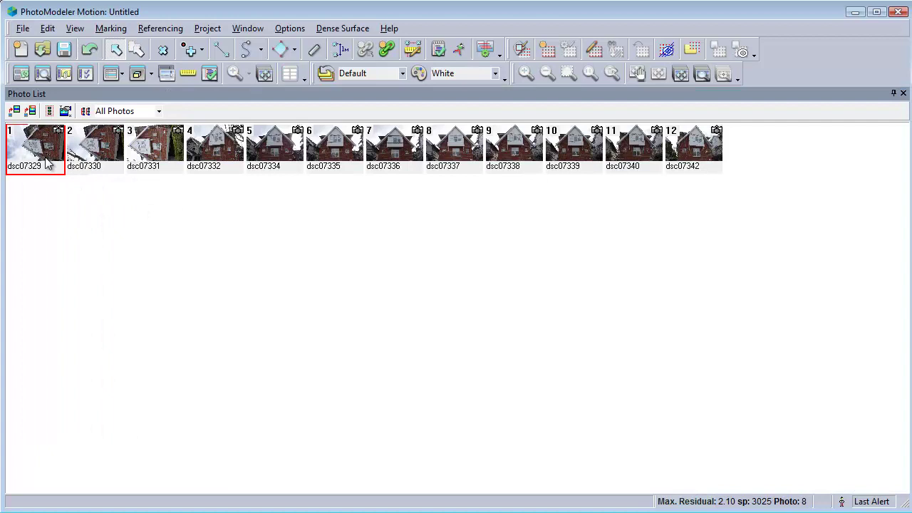
pyautogui.keyDown('ctrl'); pyautogui.click(87, 161); pyautogui.keyUp('ctrl')
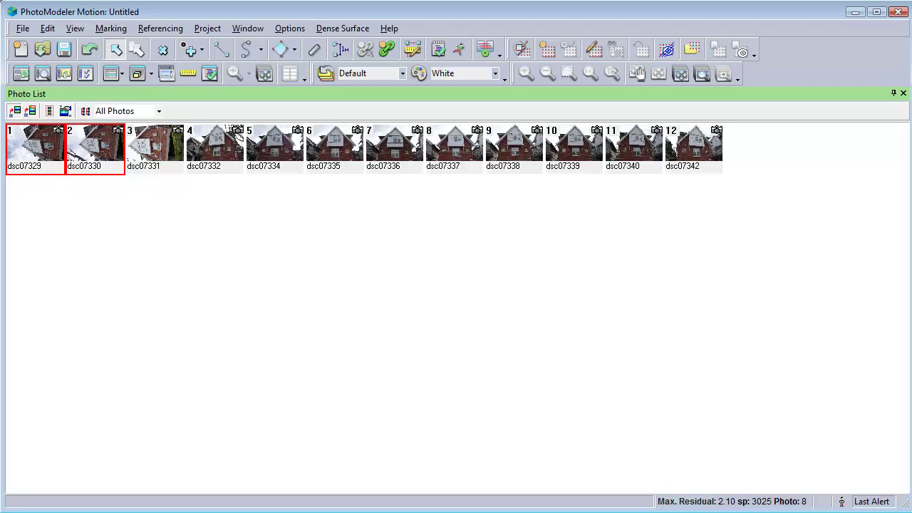
pyautogui.press('Return')
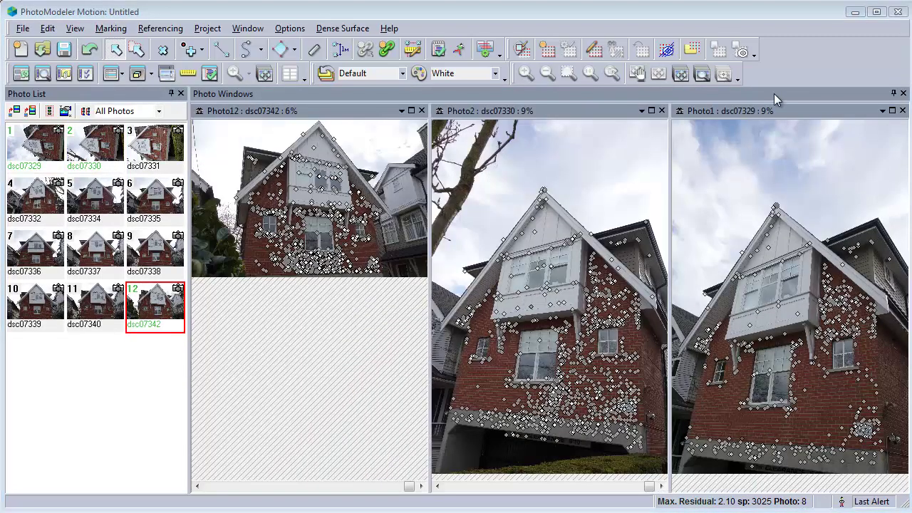
pyautogui.click(773, 94)
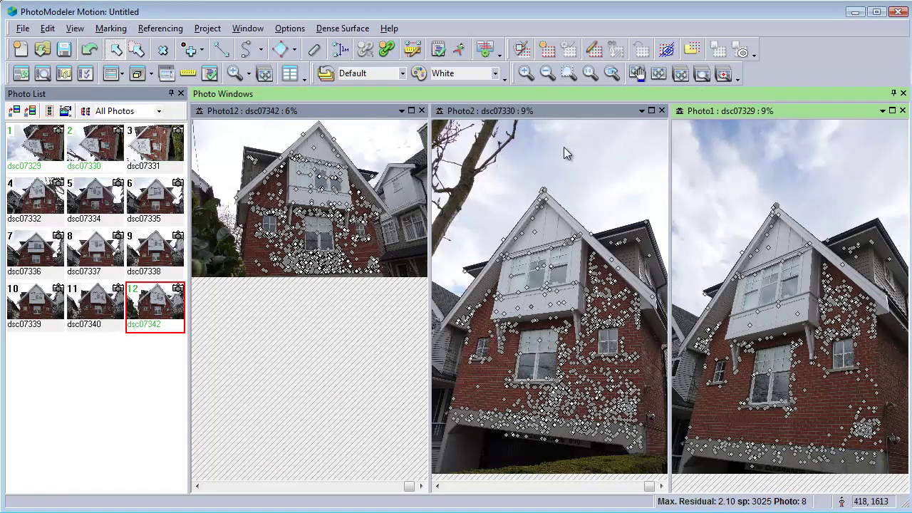
# Step: Uncheck 2D SmartPoints in Visibility on Photos to hide the SmartPoint marks
pyautogui.click(44, 77)
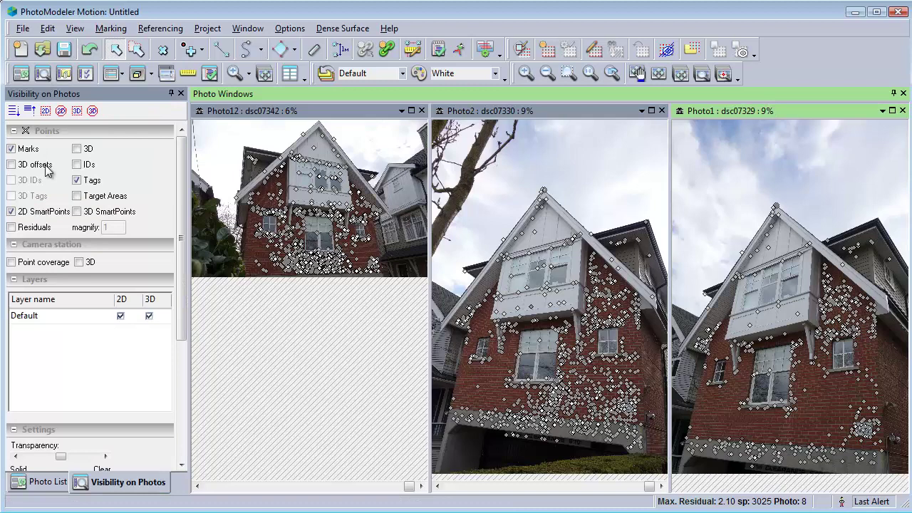
pyautogui.click(39, 212)
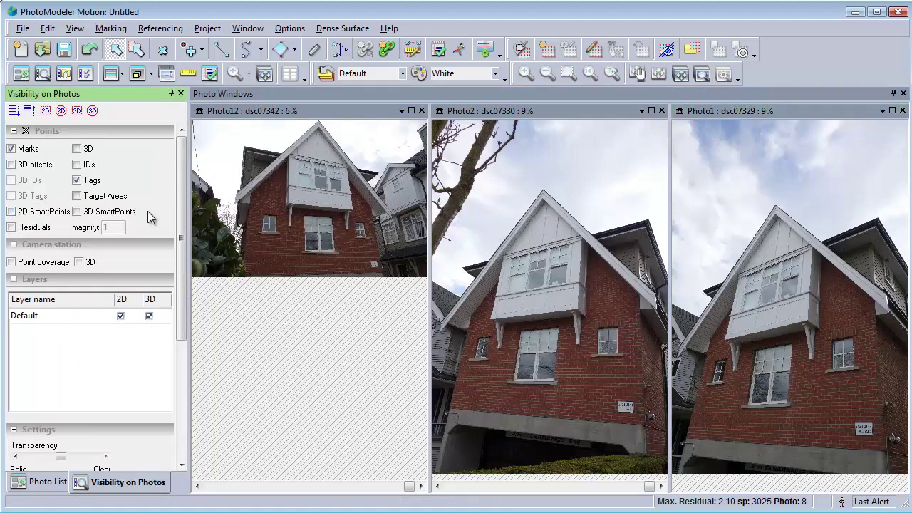
pyautogui.click(181, 93)
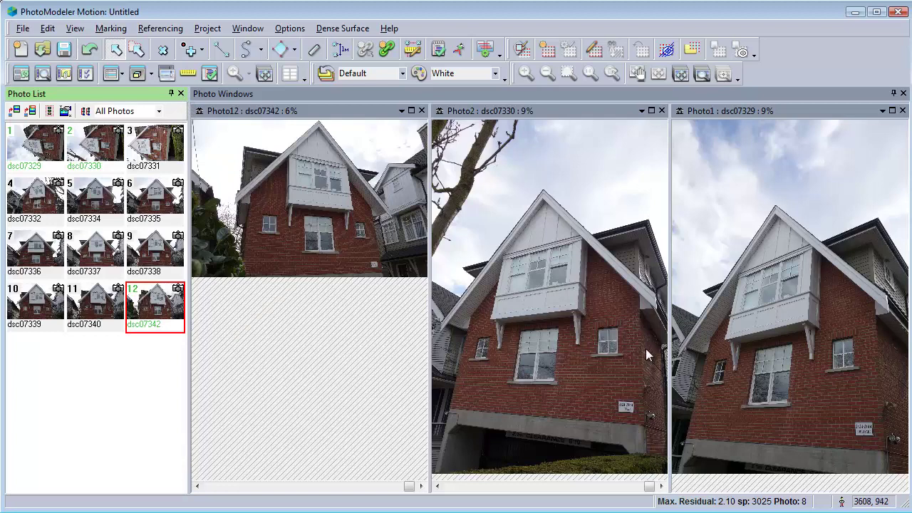
# Step: Mark point 9 at the window's top-left corner in Photo1 and reference it in Photo2 (0.37 px residual)
pyautogui.click(388, 51)
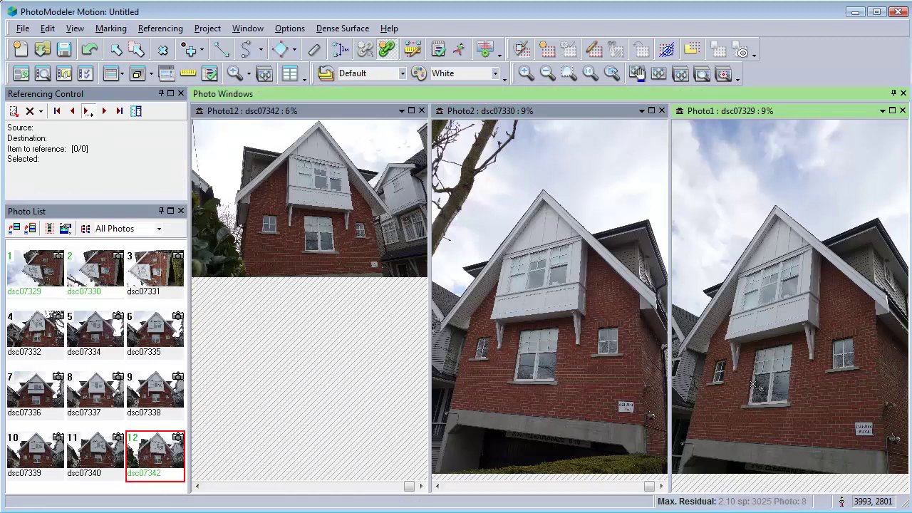
pyautogui.scroll(1, 723, 370)
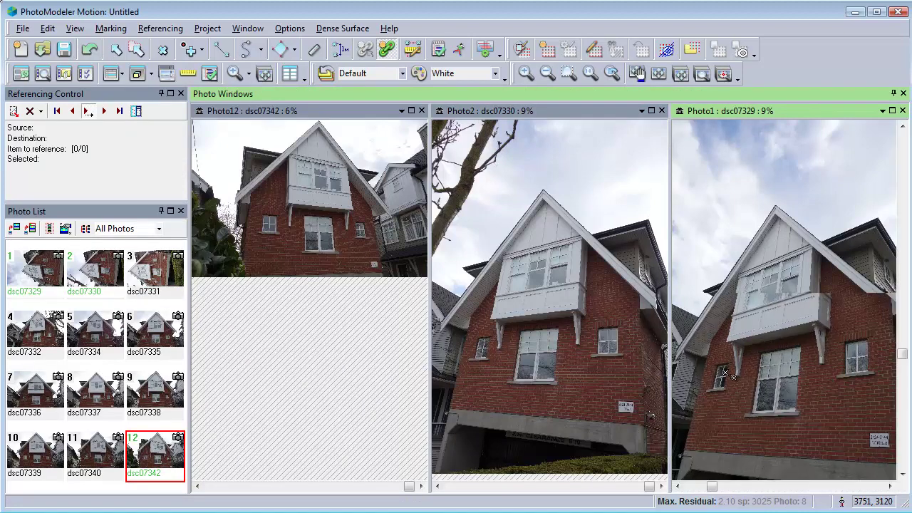
pyautogui.scroll(5, 728, 375)
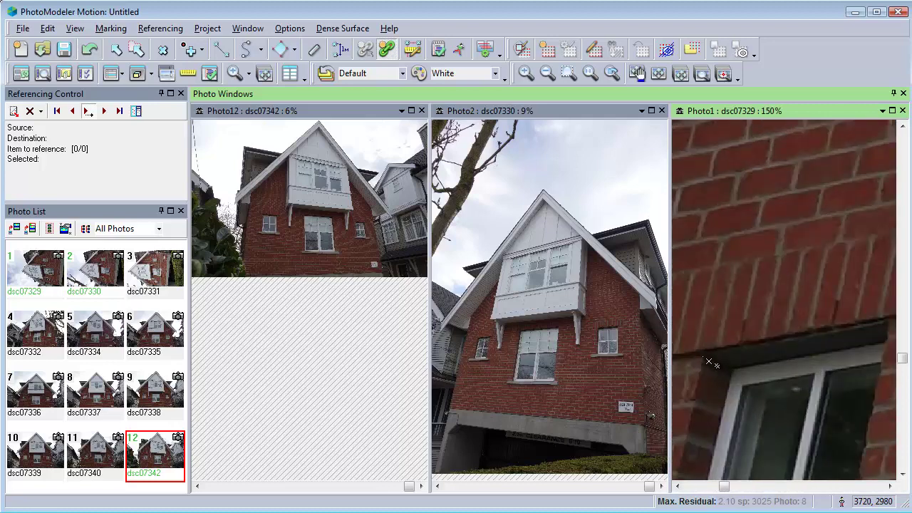
pyautogui.click(709, 362)
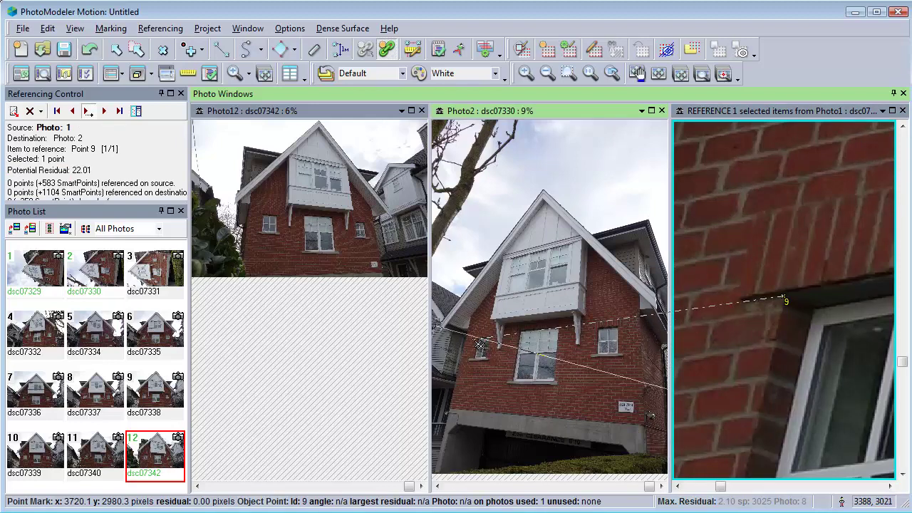
pyautogui.click(479, 346)
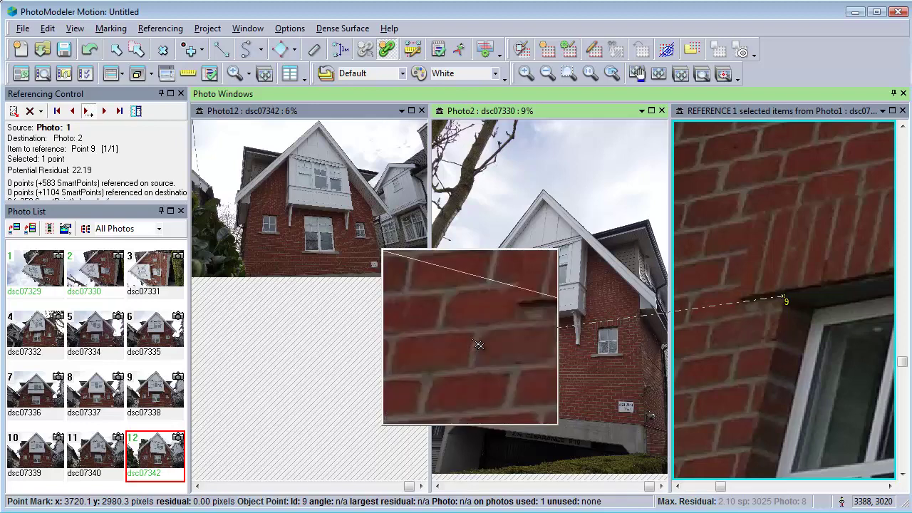
pyautogui.moveTo(480, 346); pyautogui.dragTo(543, 309)
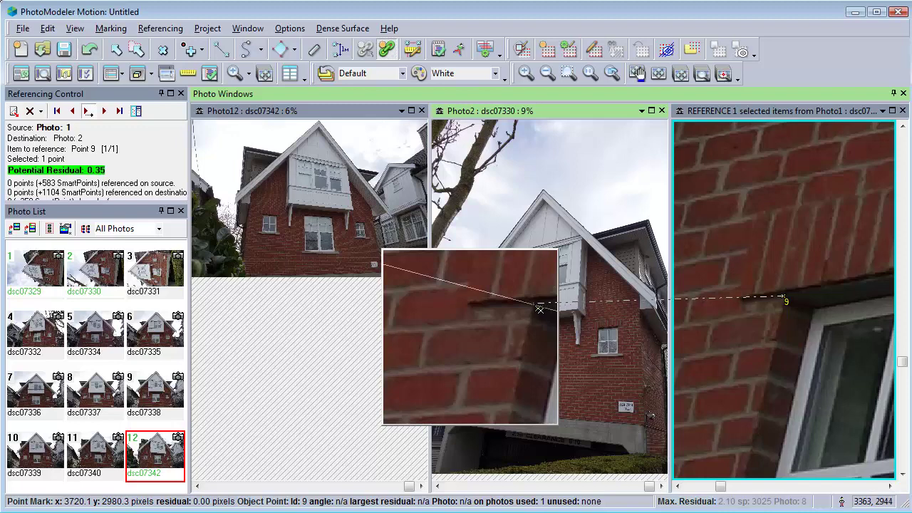
pyautogui.moveTo(539, 309); pyautogui.dragTo(531, 304)
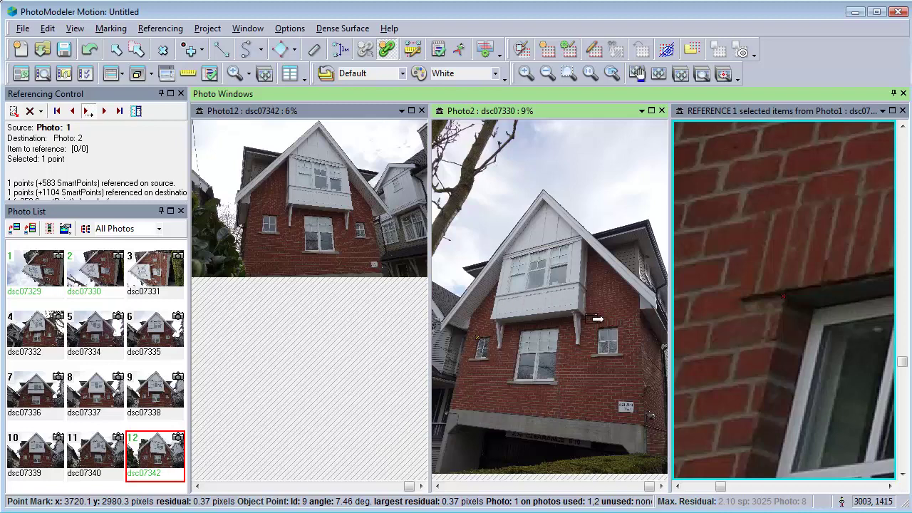
pyautogui.click(788, 317)
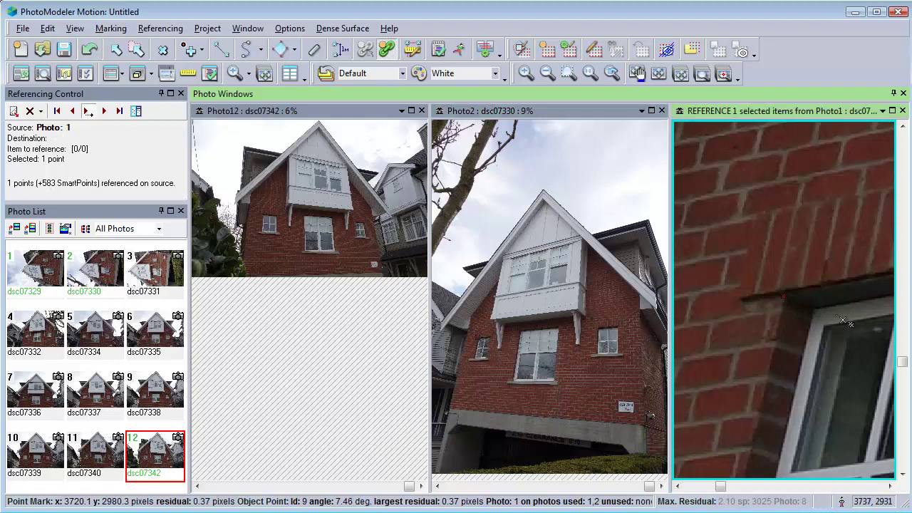
# Step: Mark point 11 at the window's upper-right corner in Photo1 and match it in Photo12 (0.05 px residual)
pyautogui.moveTo(837, 314); pyautogui.dragTo(801, 301)
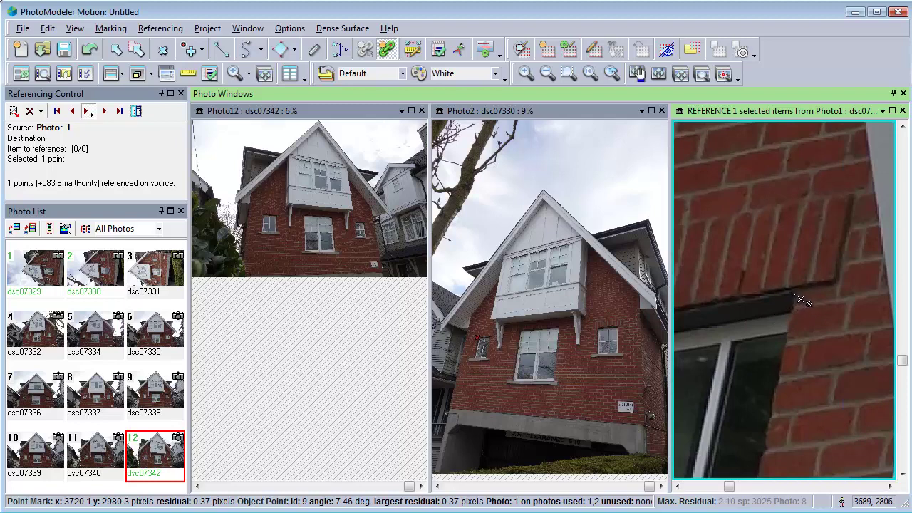
pyautogui.click(801, 300)
pyautogui.scroll(3, 266, 273)
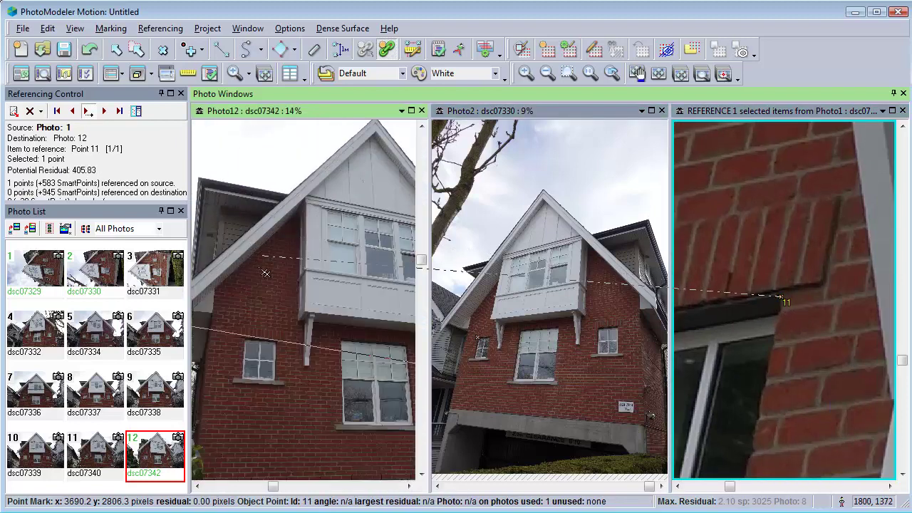
pyautogui.scroll(3, 265, 273)
pyautogui.click(277, 350)
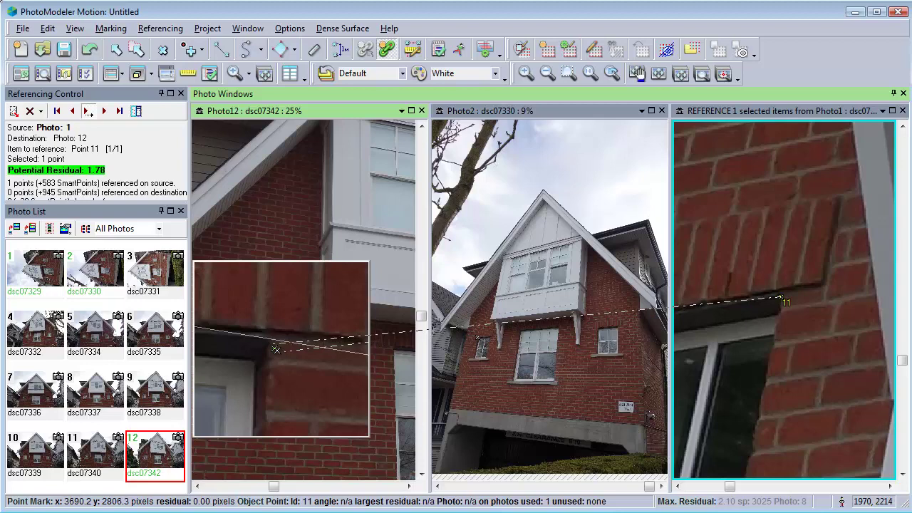
pyautogui.click(269, 341)
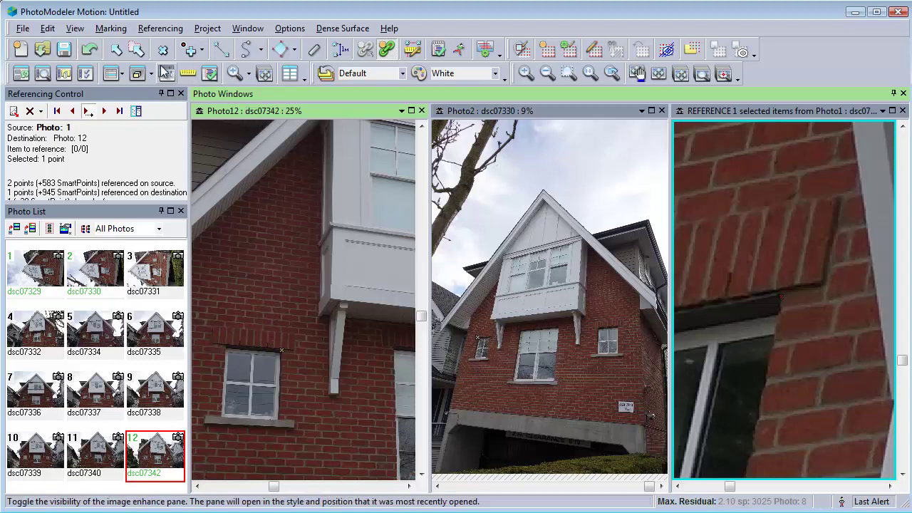
# Step: Return to the Select tool and show the Axes, Exaggeration, Rays page of 3D Viewer Options
pyautogui.click(116, 48)
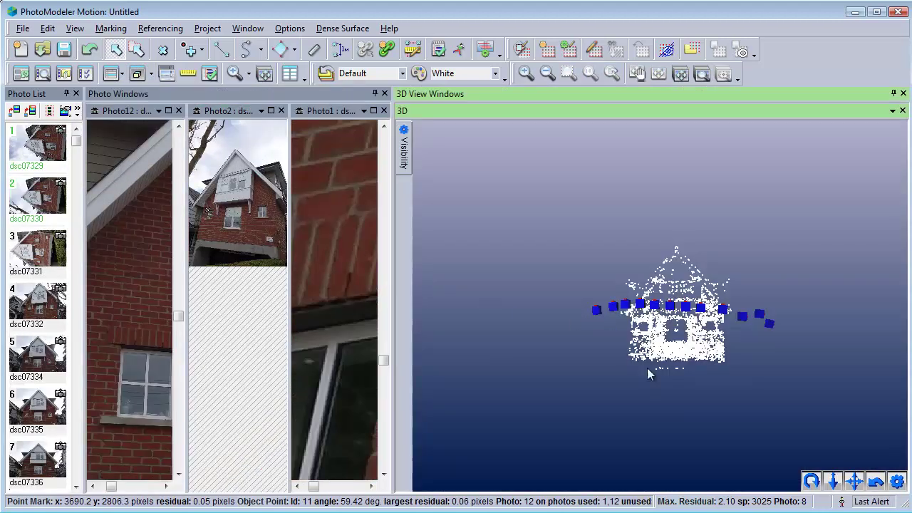
pyautogui.click(896, 481)
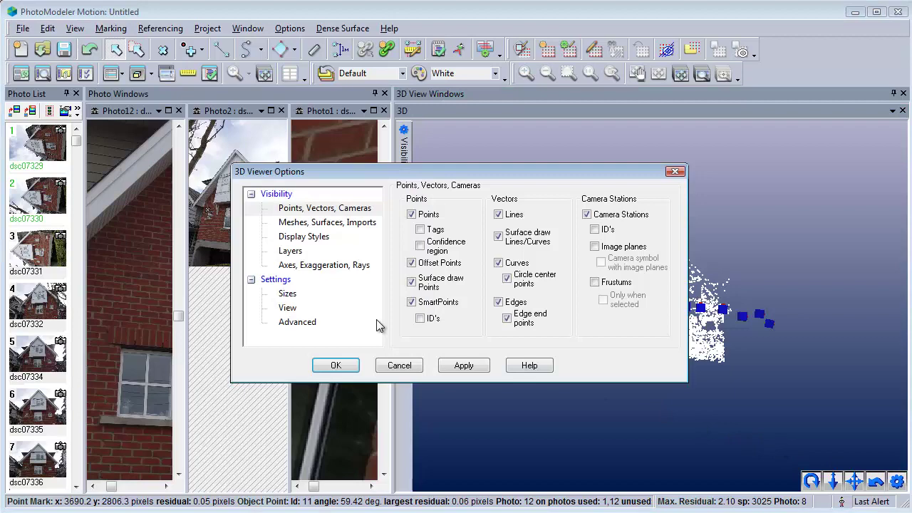
pyautogui.click(342, 265)
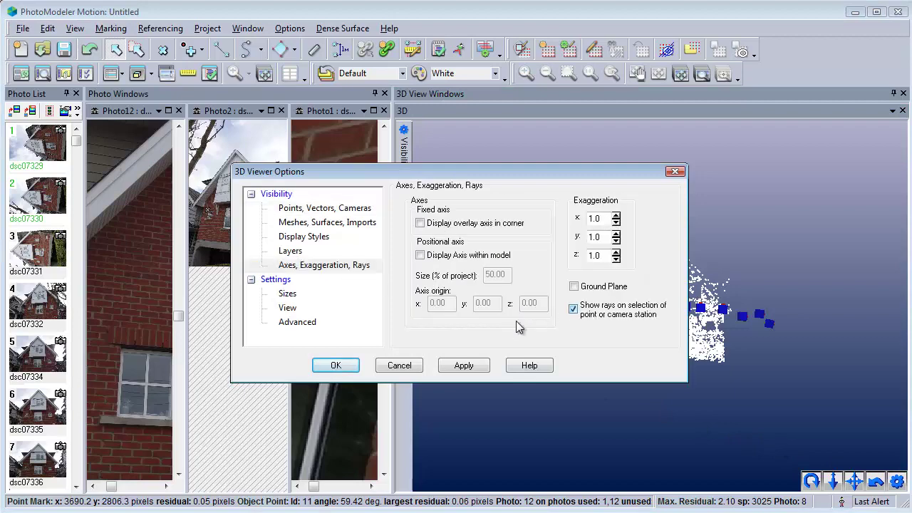
# Step: Confirm the viewer options, select point 9 in all windows and orbit to see its camera rays
pyautogui.click(356, 366)
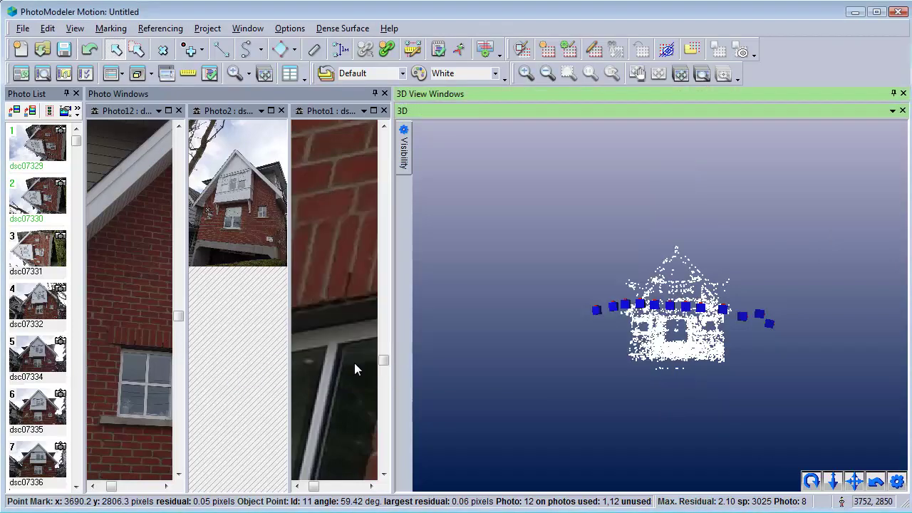
pyautogui.click(349, 346)
pyautogui.scroll(-5, 349, 346)
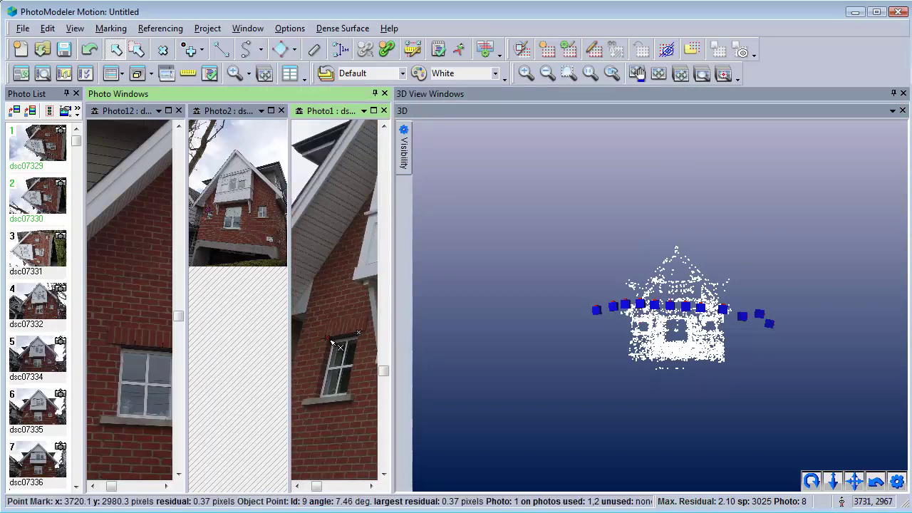
pyautogui.click(47, 29)
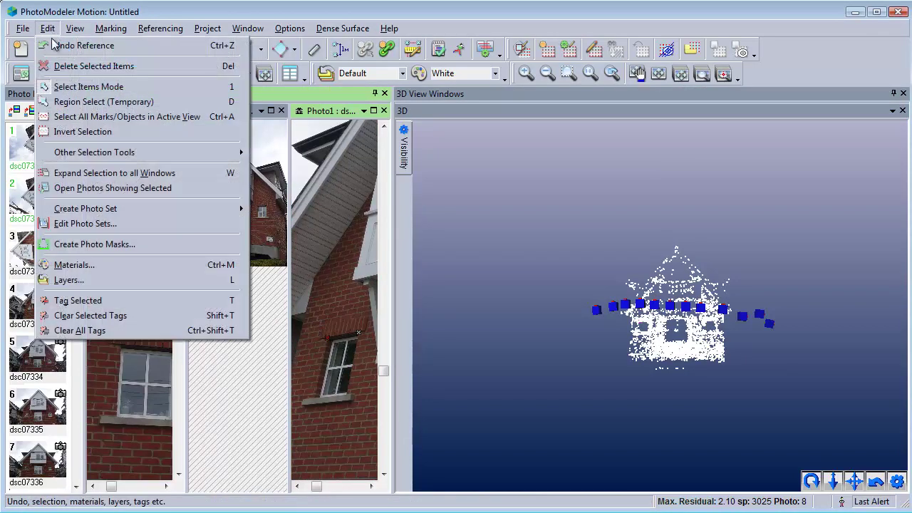
pyautogui.click(75, 173)
pyautogui.click(812, 482)
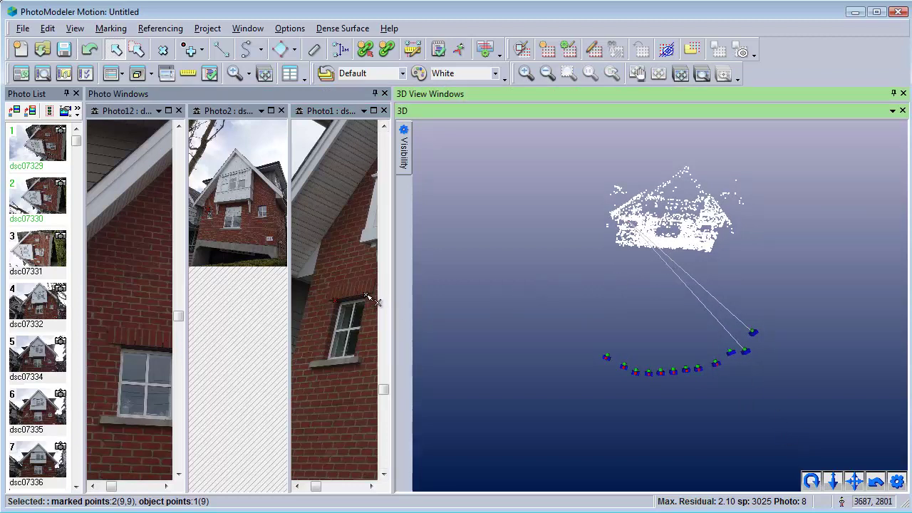
# Step: Select point 11 to show its camera rays, then clear the selection
pyautogui.click(365, 296)
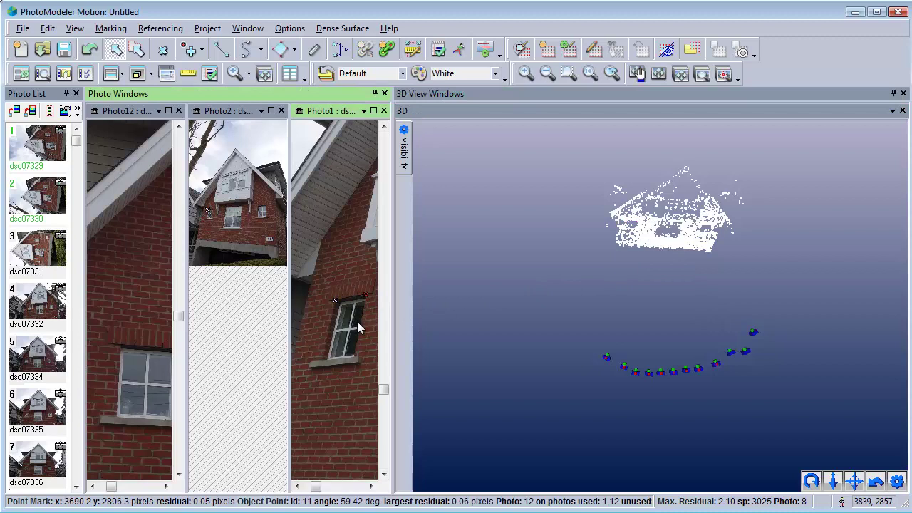
pyautogui.click(357, 322)
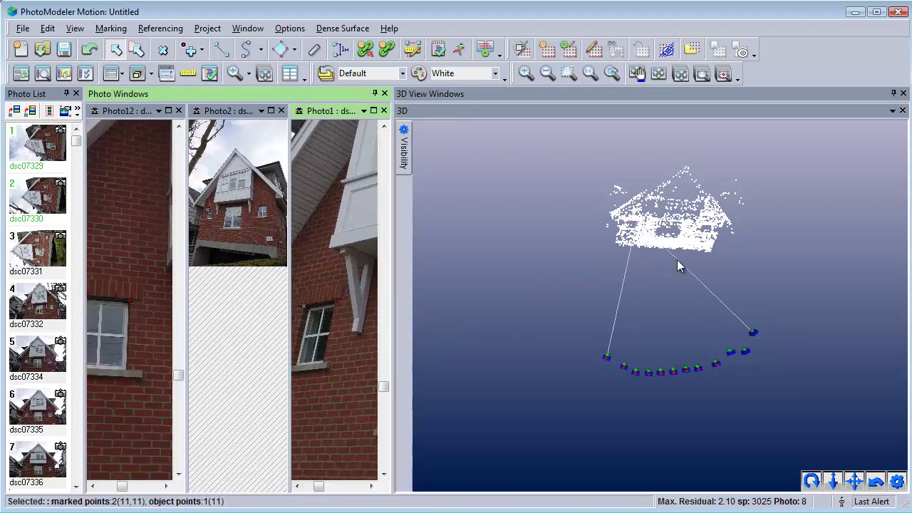
pyautogui.click(751, 278)
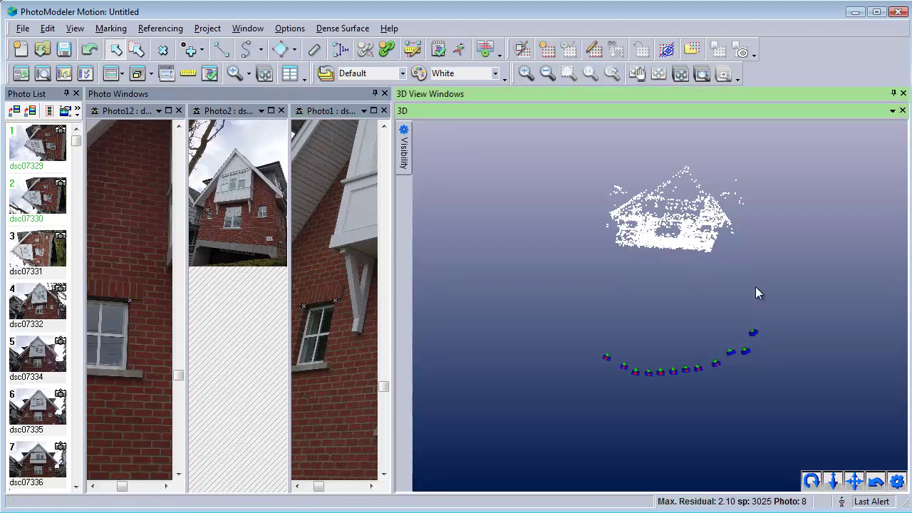
# Step: Select camera stations 12 and 7 and open the photos showing them (Photo12, Photo1, Photo7)
pyautogui.click(897, 482)
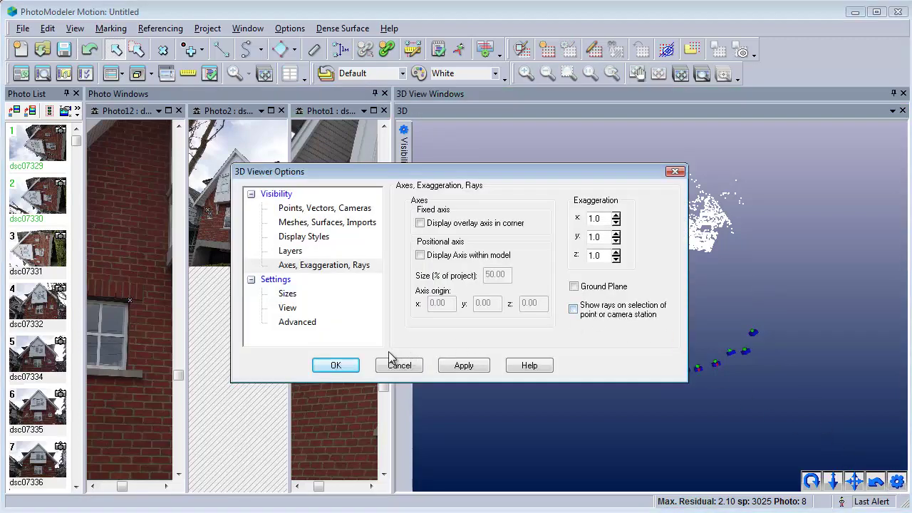
pyautogui.click(344, 366)
pyautogui.click(605, 357)
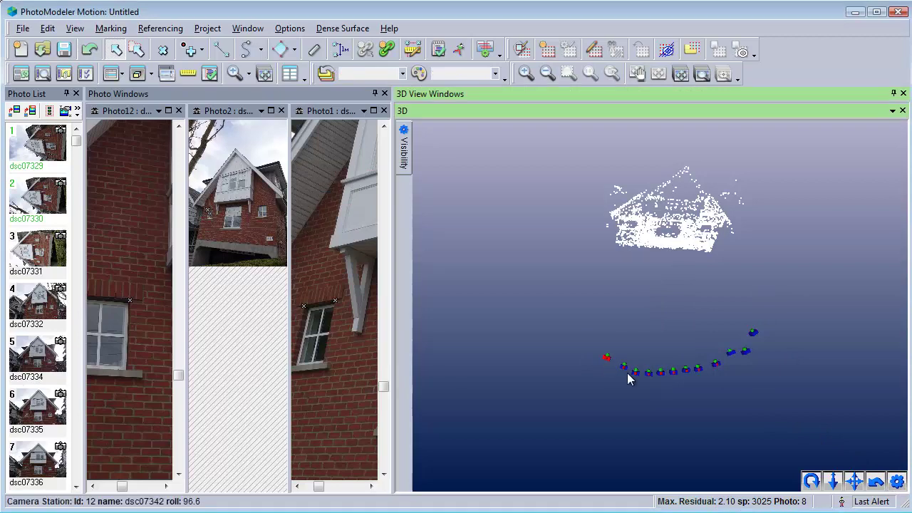
pyautogui.keyDown('ctrl'); pyautogui.click(672, 371); pyautogui.keyUp('ctrl')
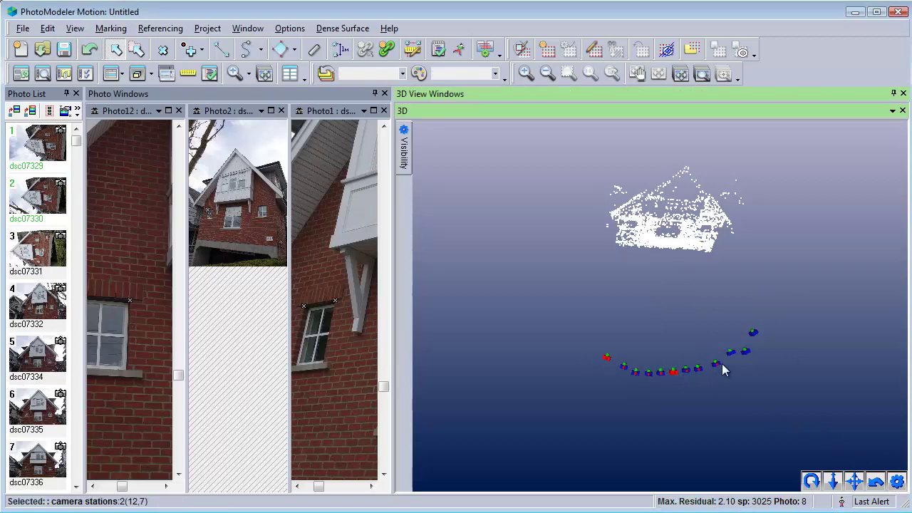
pyautogui.rightClick(688, 318)
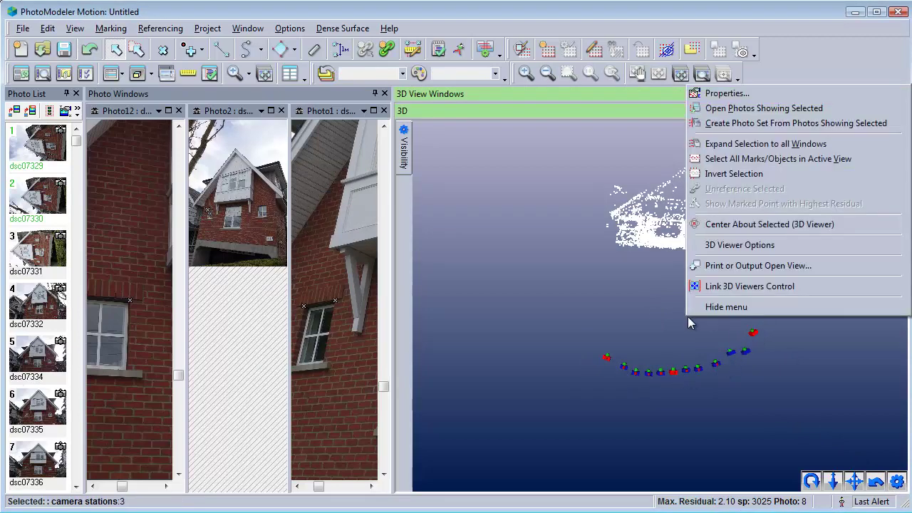
pyautogui.click(764, 108)
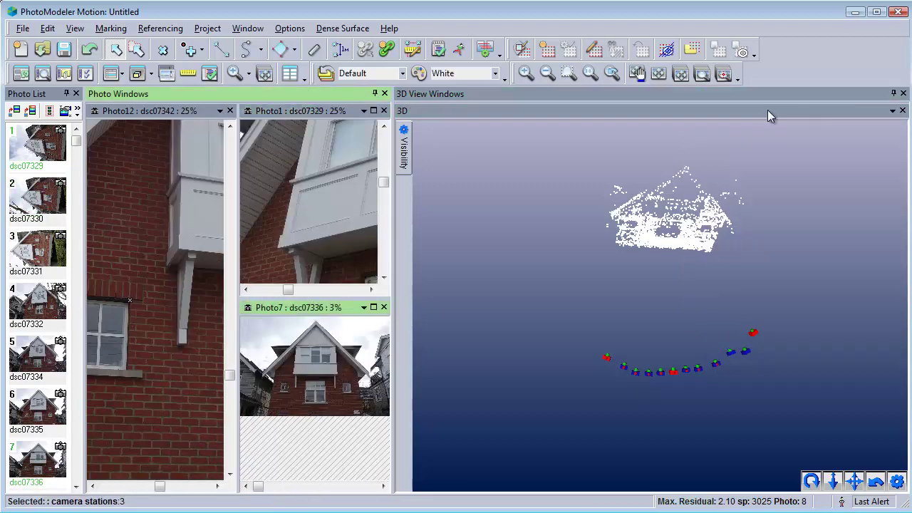
# Step: Close the 3D view, fit all photos, and start referencing from a window corner in Photo1
pyautogui.click(903, 93)
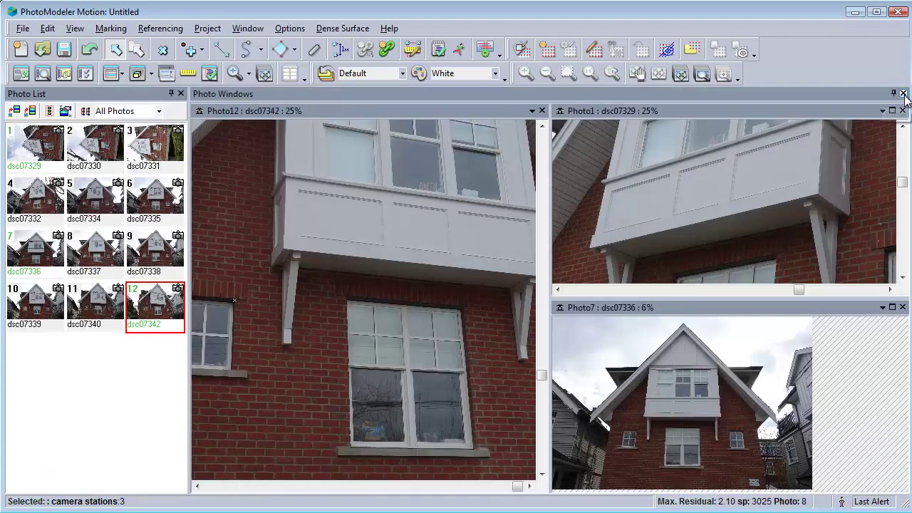
pyautogui.click(680, 77)
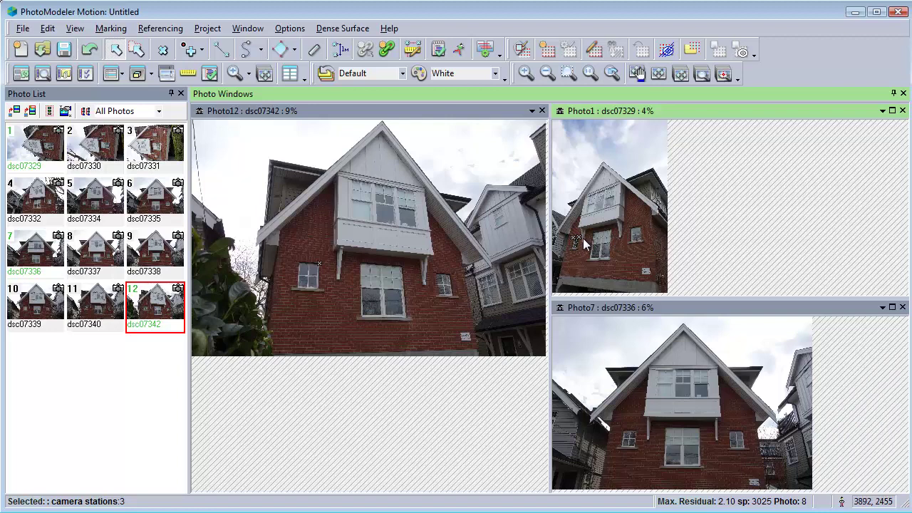
pyautogui.scroll(5, 579, 253)
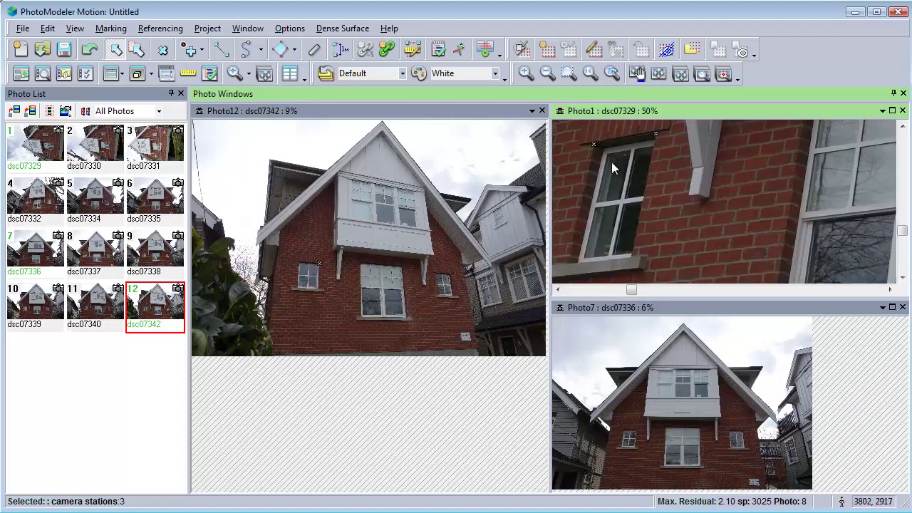
pyautogui.click(590, 146)
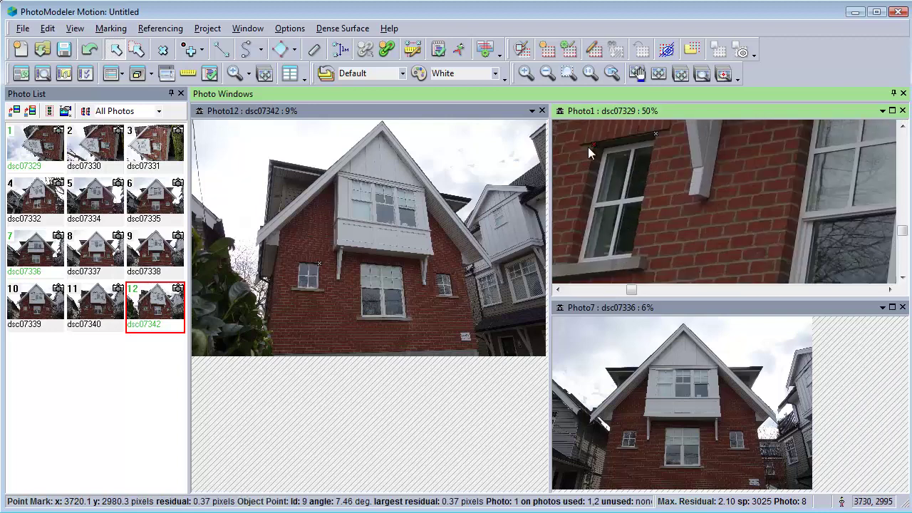
pyautogui.click(386, 48)
# Step: Reference point 9 in Photo12 and Photo7, and point 11 in Photo7
pyautogui.scroll(3, 297, 285)
pyautogui.scroll(3, 297, 358)
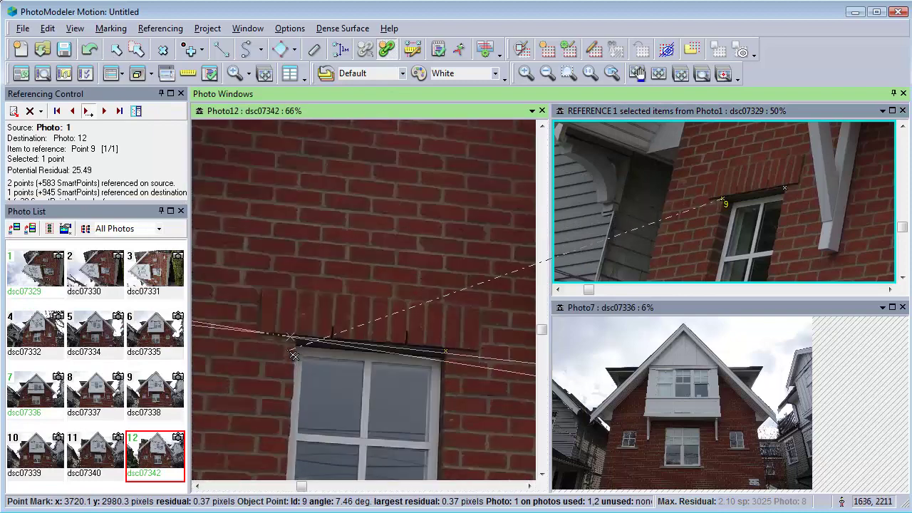
pyautogui.click(294, 337)
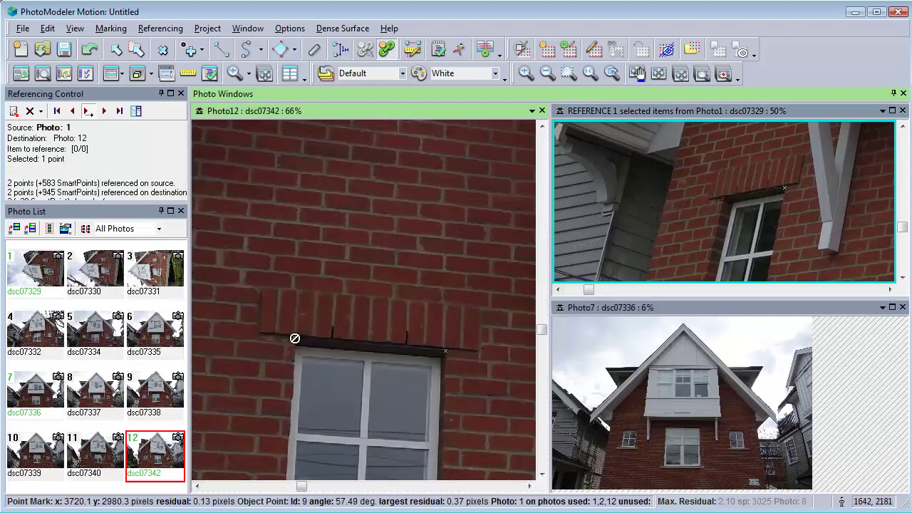
pyautogui.scroll(8, 629, 460)
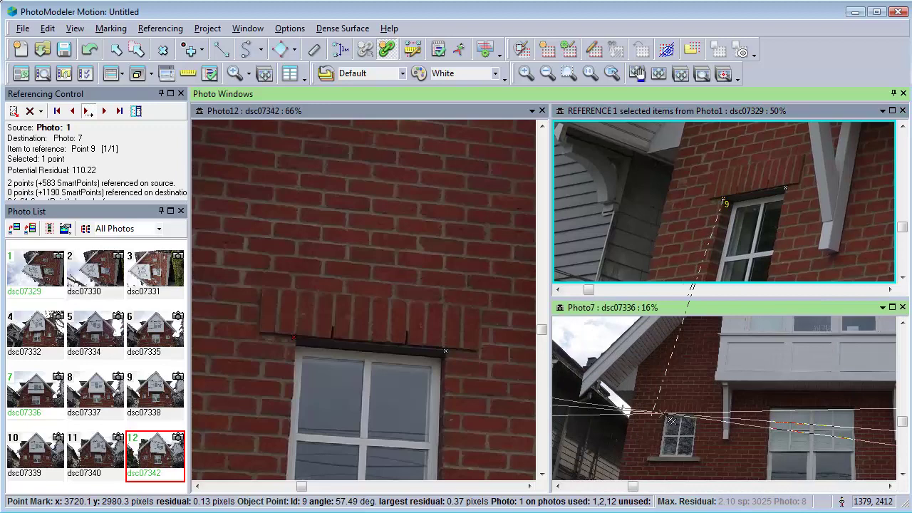
pyautogui.click(644, 412)
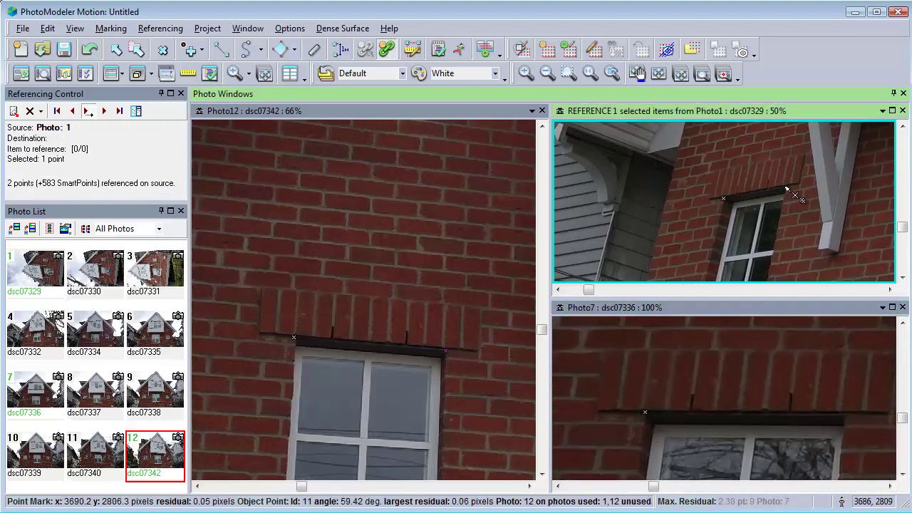
pyautogui.click(777, 217)
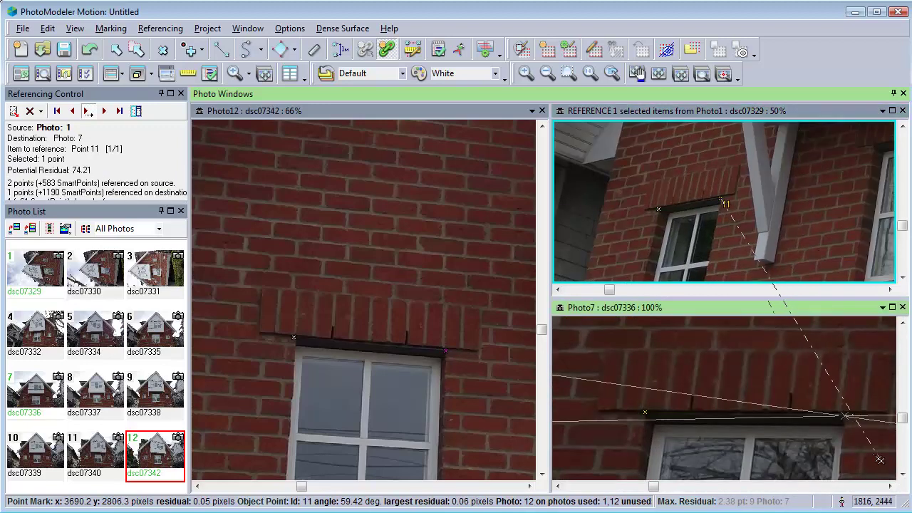
pyautogui.click(845, 416)
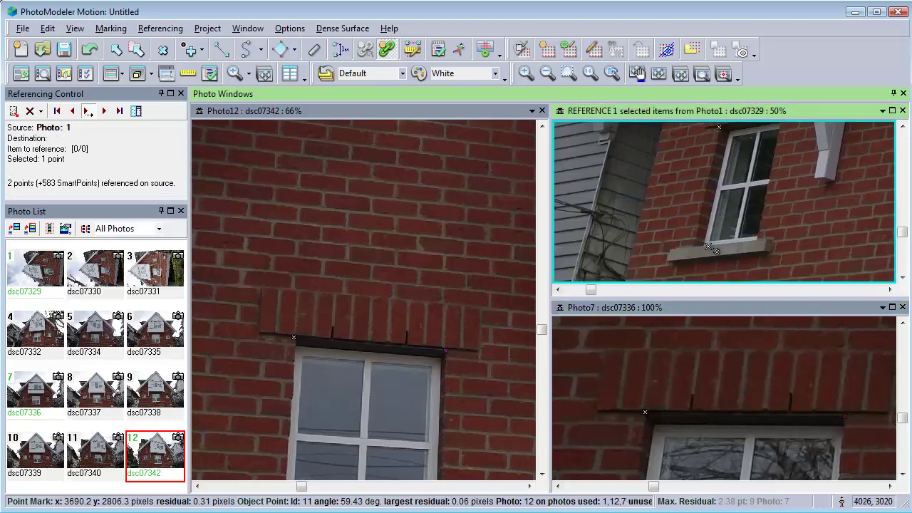
# Step: Reference sill corner points 16 and 19 in Photo12 and Photo7
pyautogui.moveTo(699, 253); pyautogui.dragTo(699, 250)
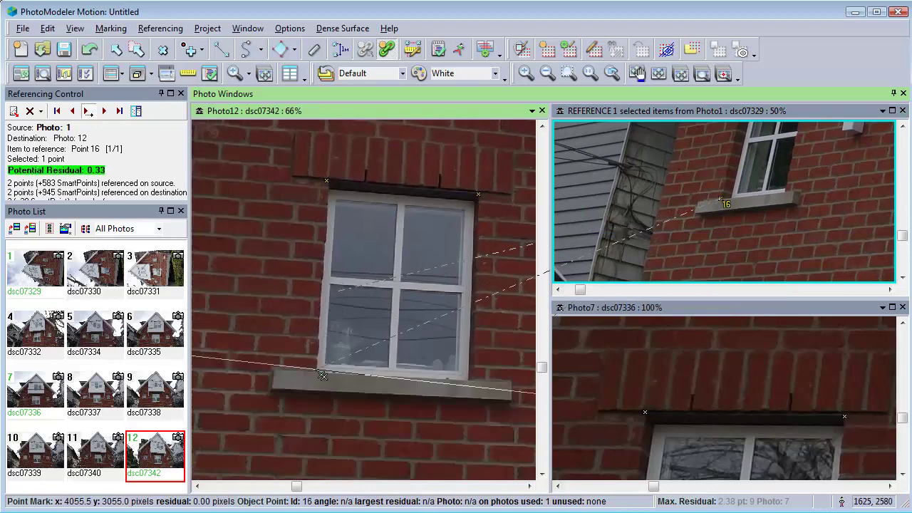
pyautogui.click(323, 376)
pyautogui.click(722, 399)
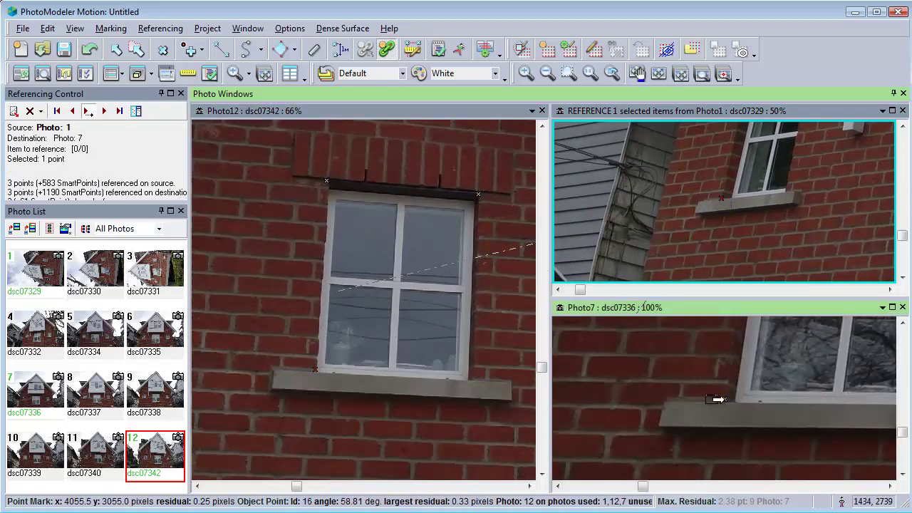
pyautogui.click(790, 194)
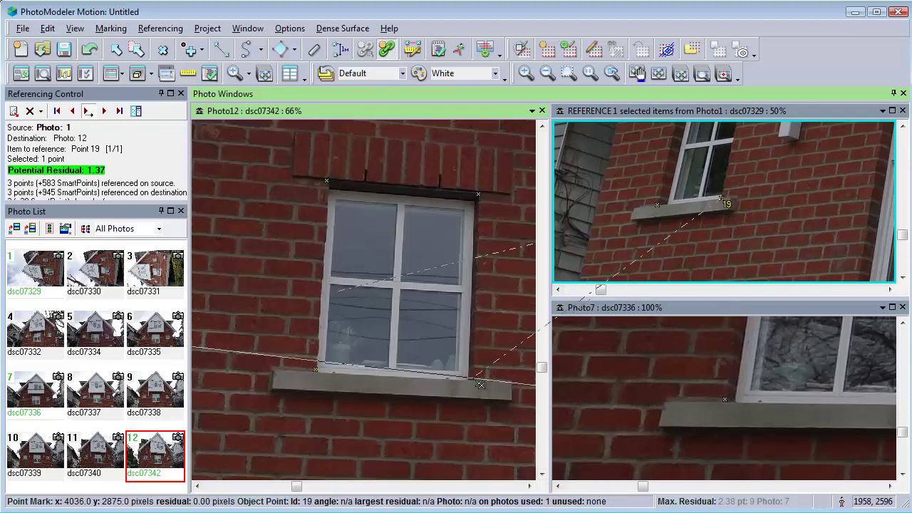
pyautogui.click(473, 380)
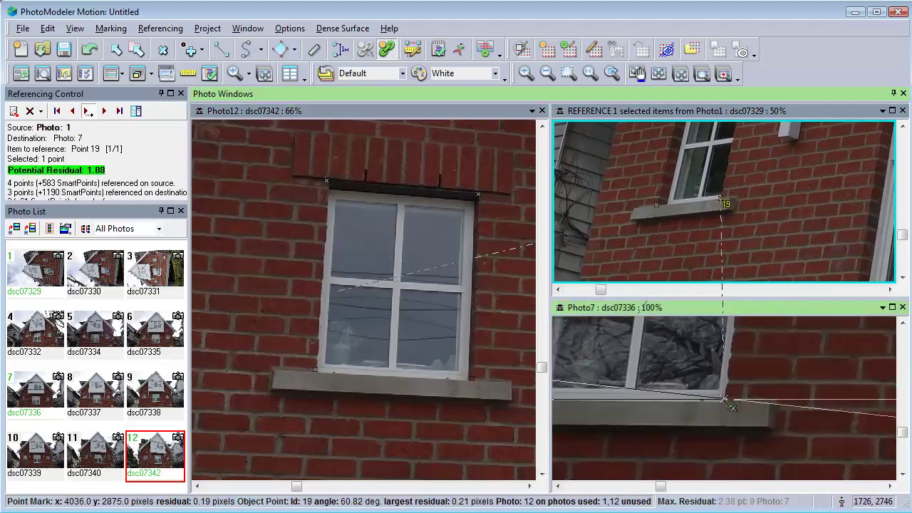
pyautogui.click(724, 401)
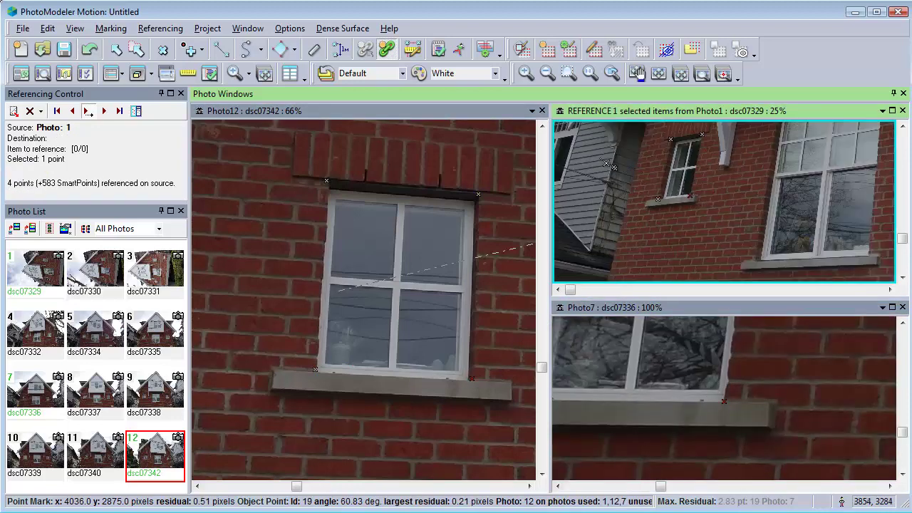
# Step: Draw a closed four-line outline around the window
pyautogui.click(221, 49)
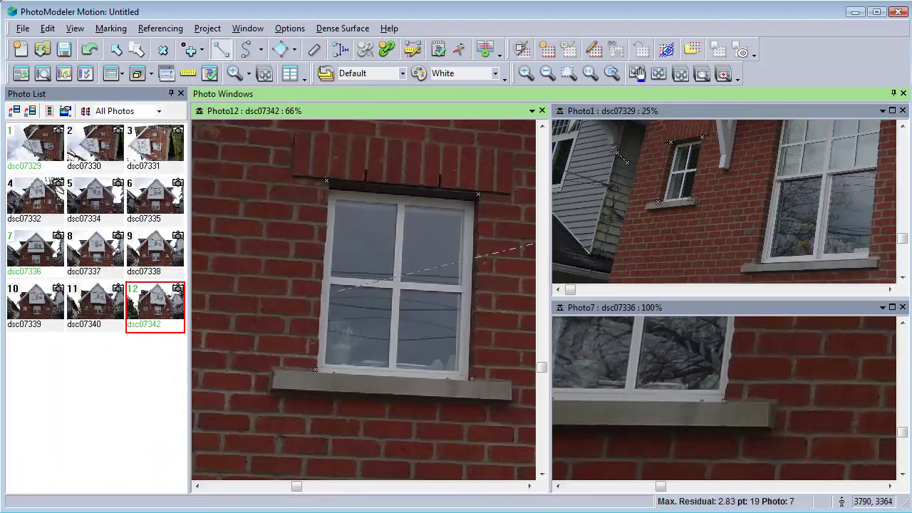
pyautogui.click(671, 144)
pyautogui.click(702, 137)
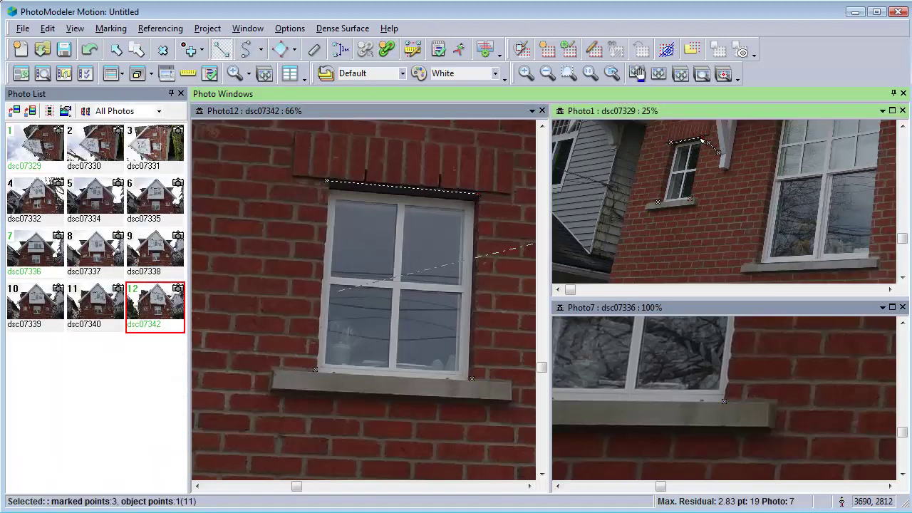
pyautogui.click(690, 200)
pyautogui.click(659, 204)
pyautogui.click(671, 144)
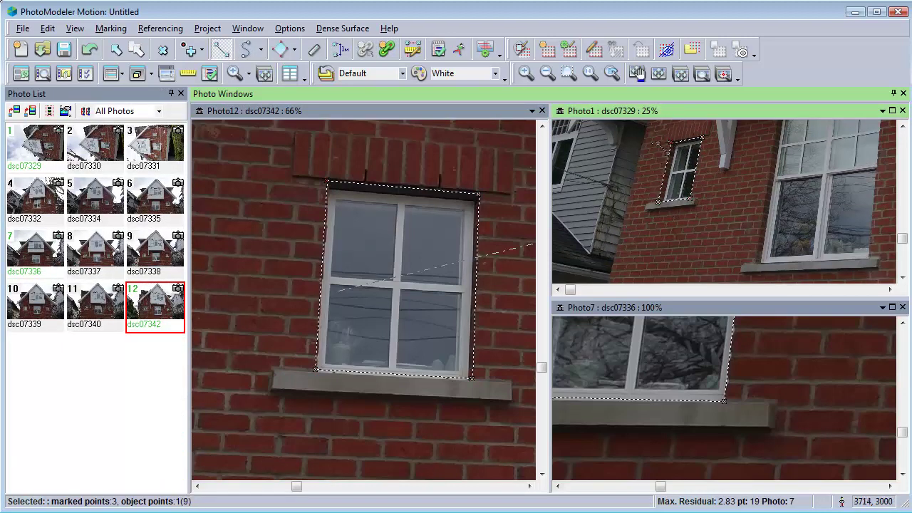
pyautogui.rightClick(635, 154)
pyautogui.click(645, 161)
# Step: Show the model in the 3D view without camera stations and select the window outline
pyautogui.click(135, 75)
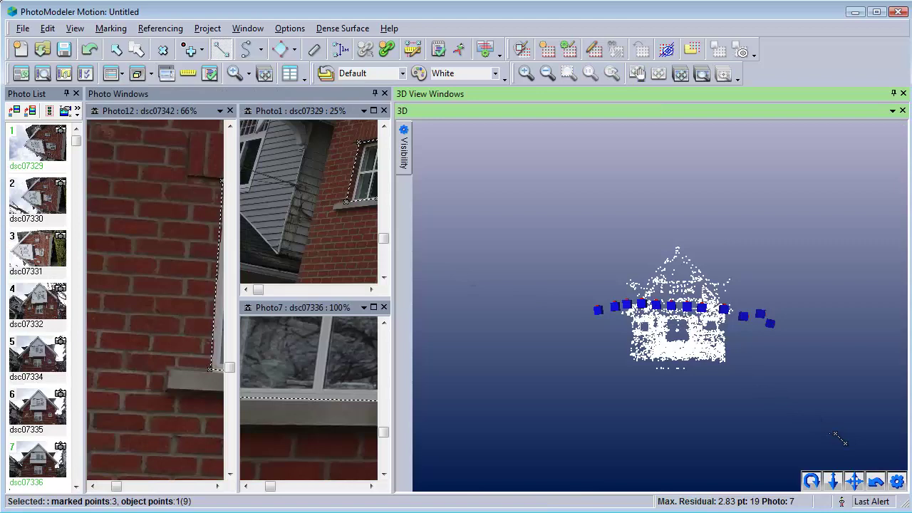
pyautogui.click(896, 482)
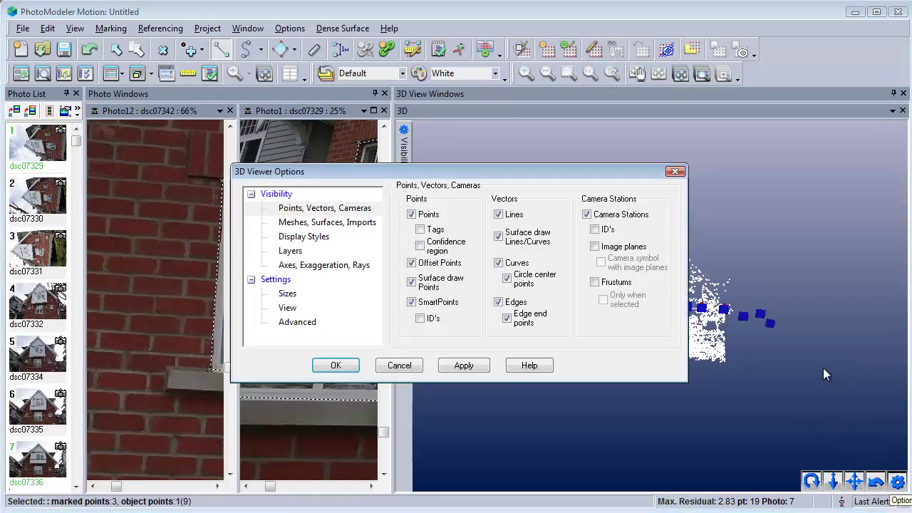
pyautogui.click(586, 214)
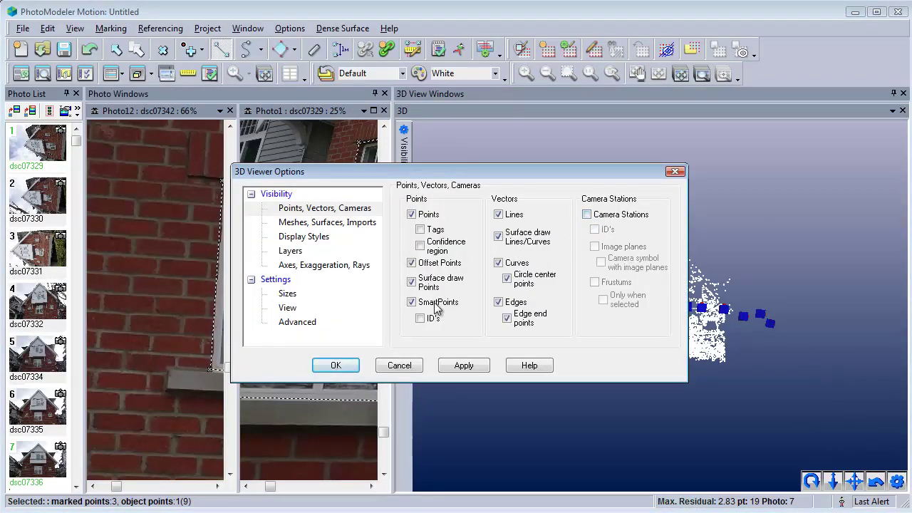
pyautogui.click(339, 366)
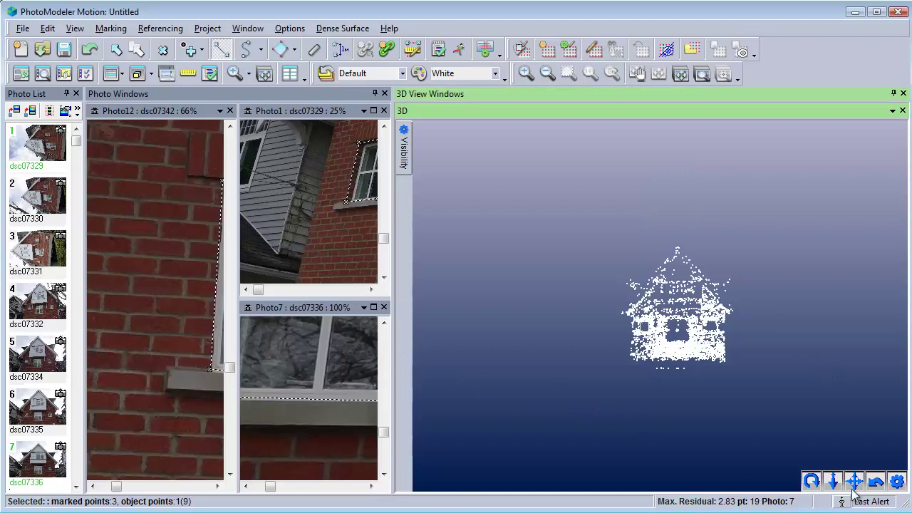
pyautogui.click(875, 482)
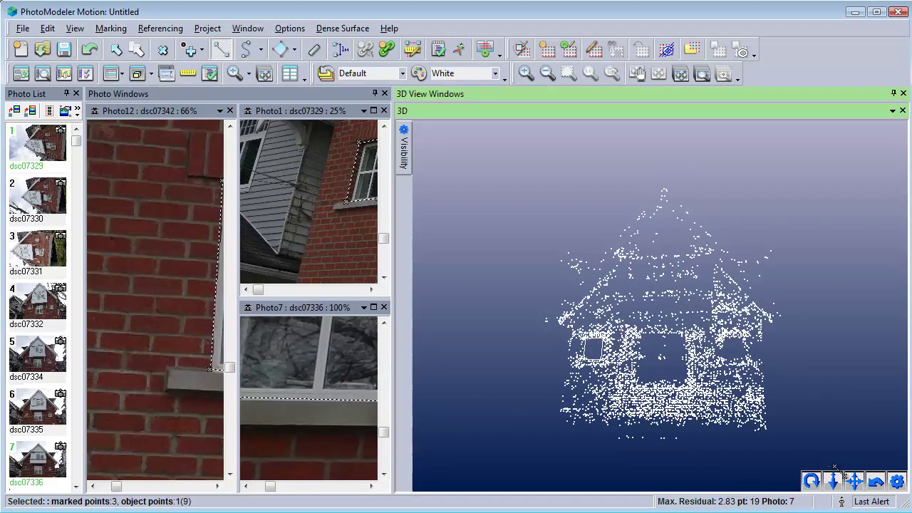
pyautogui.click(115, 50)
pyautogui.click(310, 184)
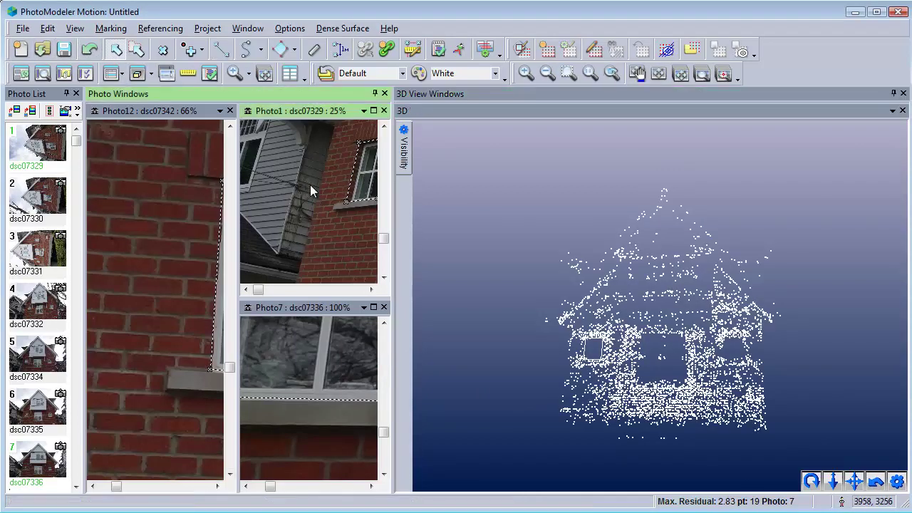
pyautogui.click(811, 482)
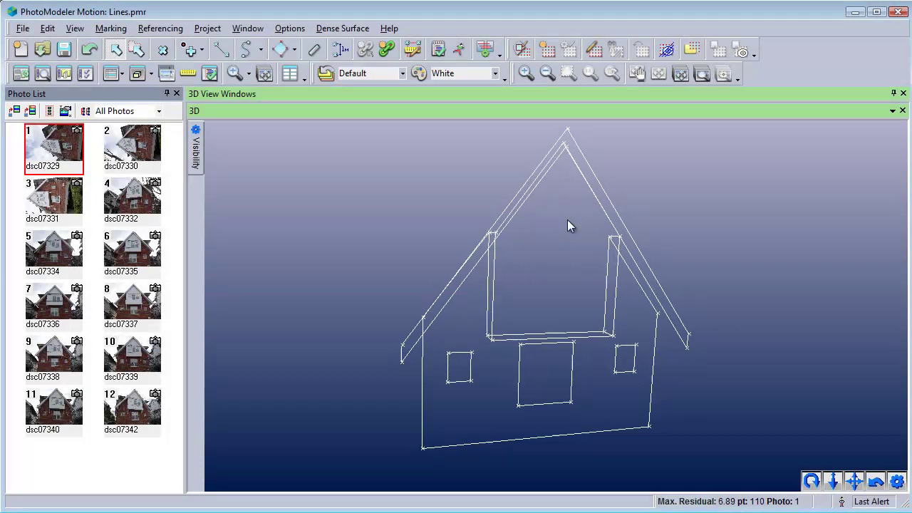
# Step: Create a path surface on the dormer from its left edge and roof edge lines
pyautogui.click(282, 50)
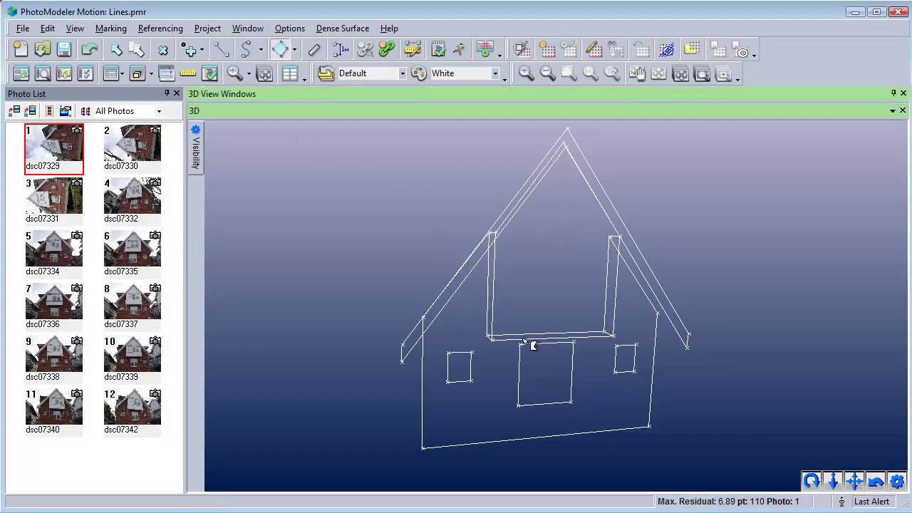
pyautogui.click(493, 324)
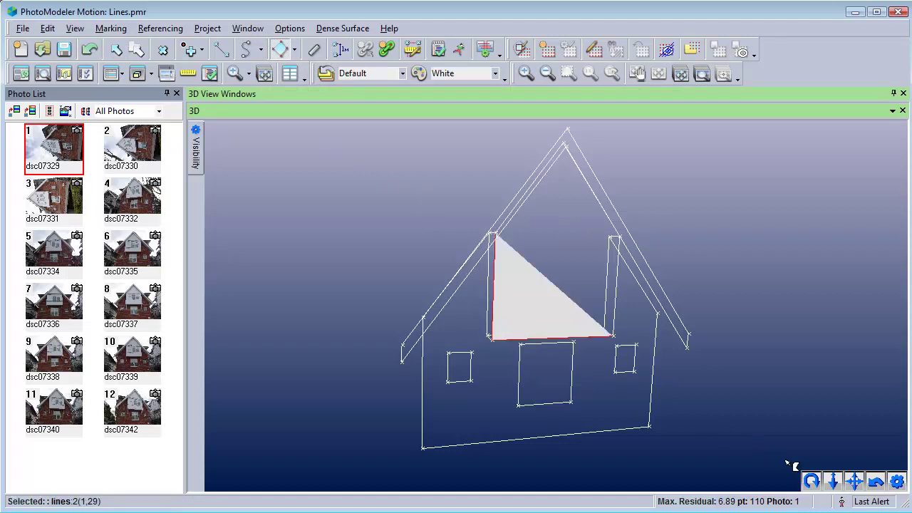
pyautogui.moveTo(811, 481); pyautogui.dragTo(812, 479)
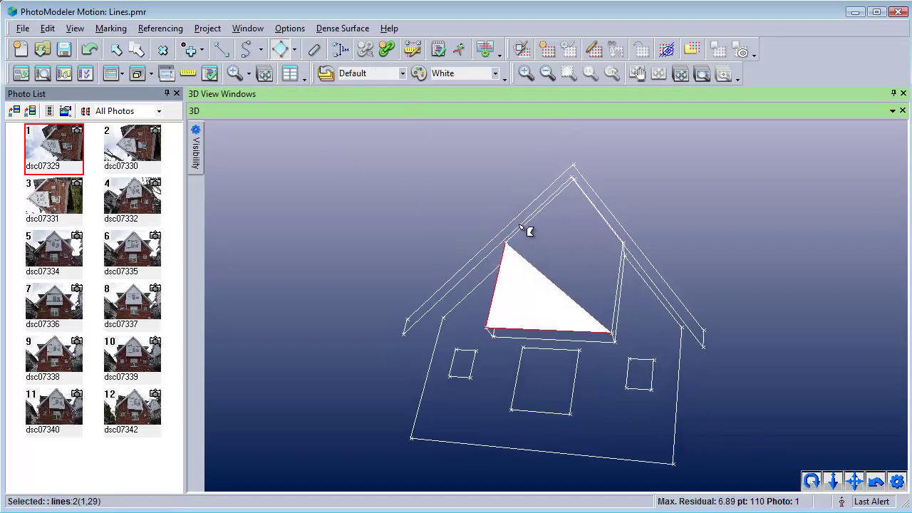
pyautogui.click(531, 226)
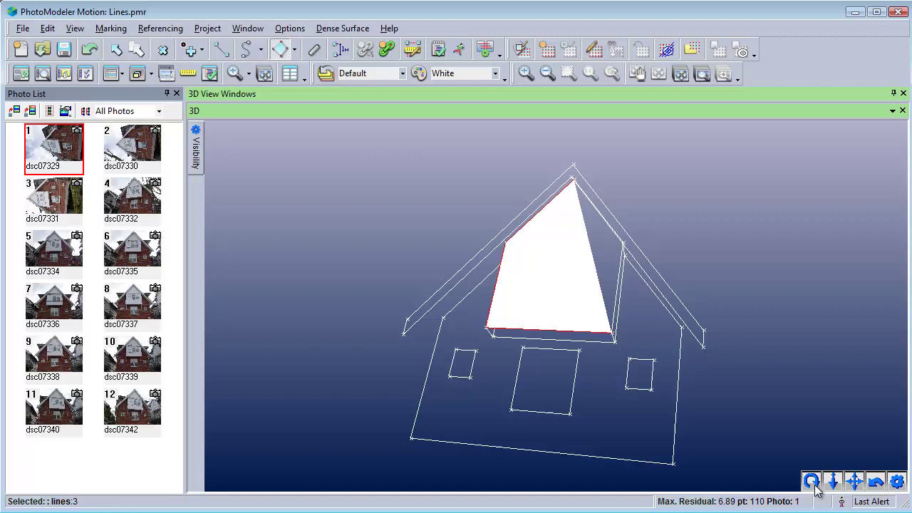
pyautogui.moveTo(812, 482); pyautogui.dragTo(619, 253)
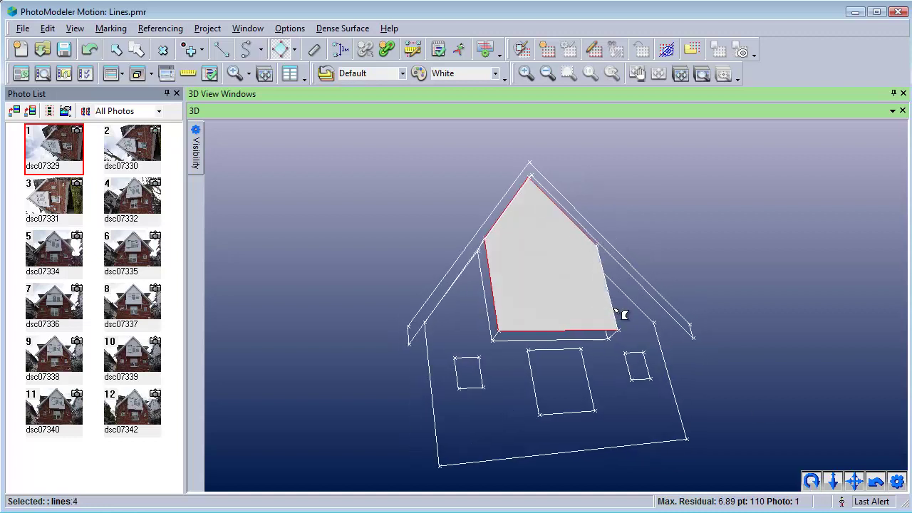
pyautogui.rightClick(689, 243)
pyautogui.click(716, 265)
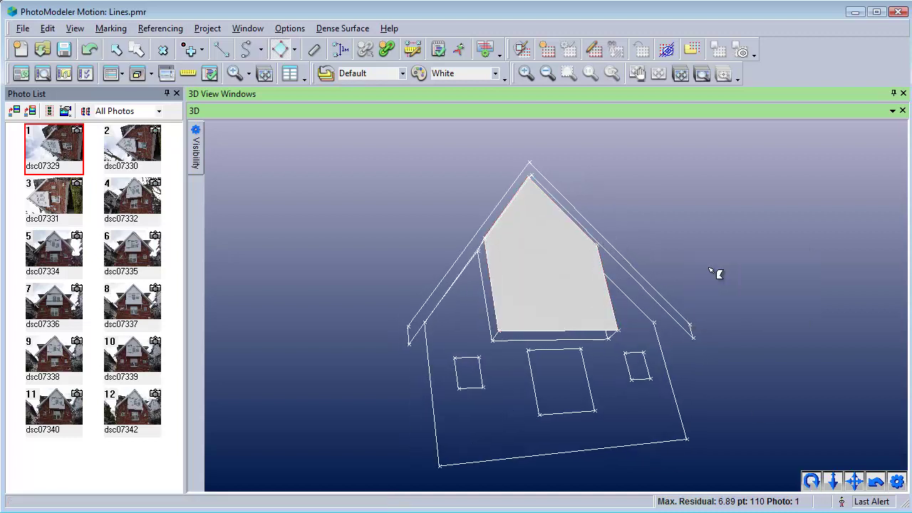
pyautogui.moveTo(811, 482); pyautogui.dragTo(810, 482)
pyautogui.moveTo(810, 482); pyautogui.dragTo(810, 482)
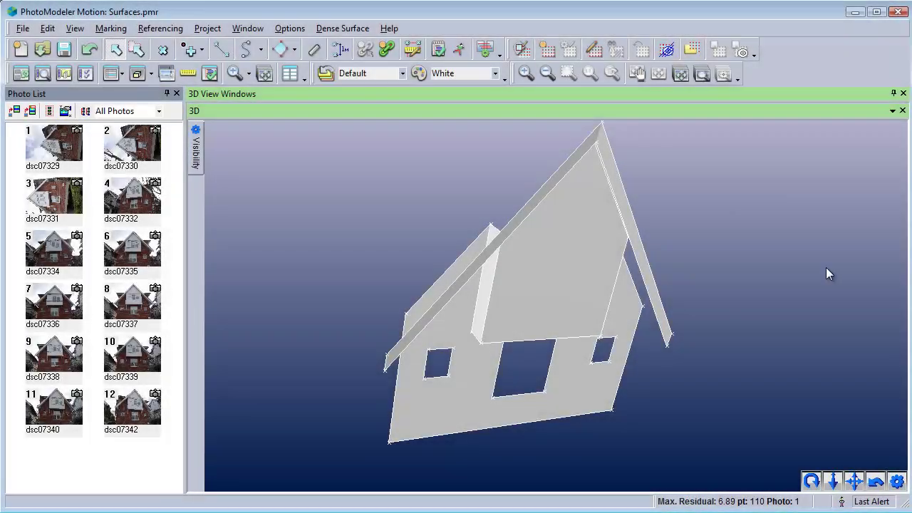
# Step: Set the 3D viewer's surface display style to Quality textures and orbit the textured house
pyautogui.moveTo(811, 480); pyautogui.dragTo(351, 12)
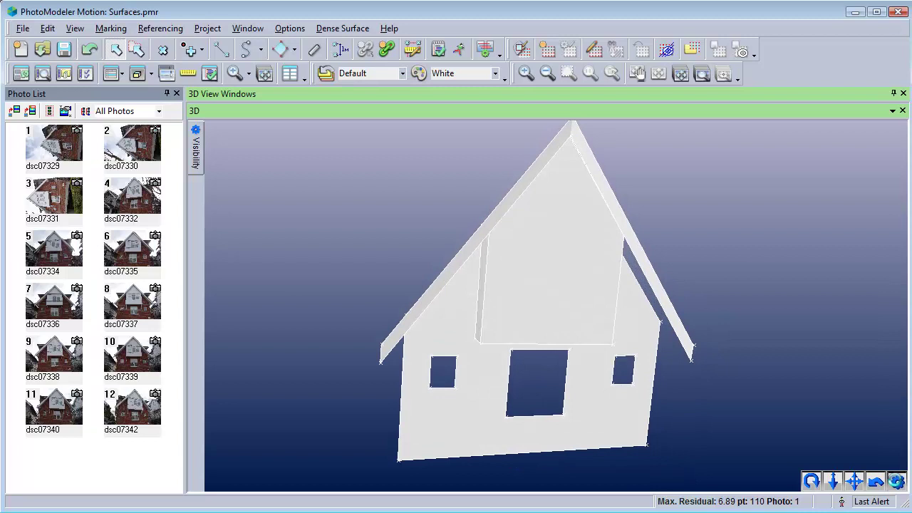
pyautogui.click(897, 482)
pyautogui.click(324, 236)
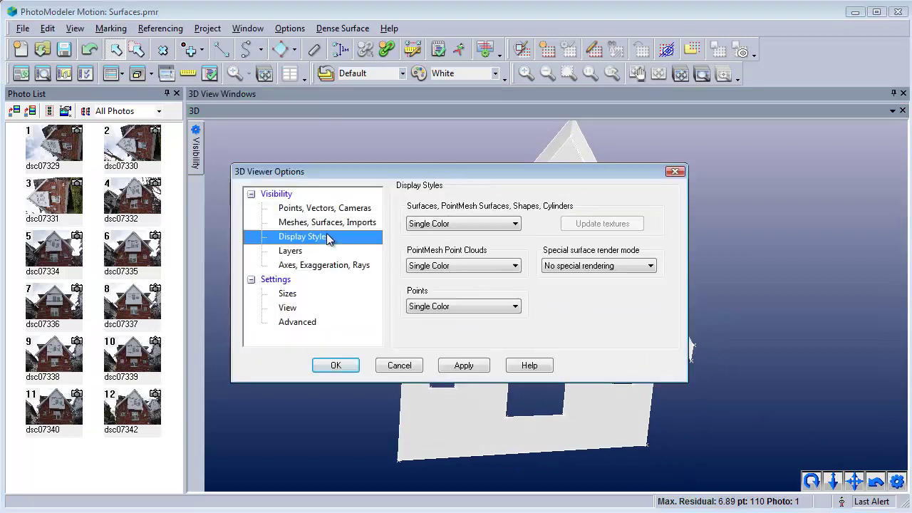
pyautogui.click(433, 226)
pyautogui.click(437, 275)
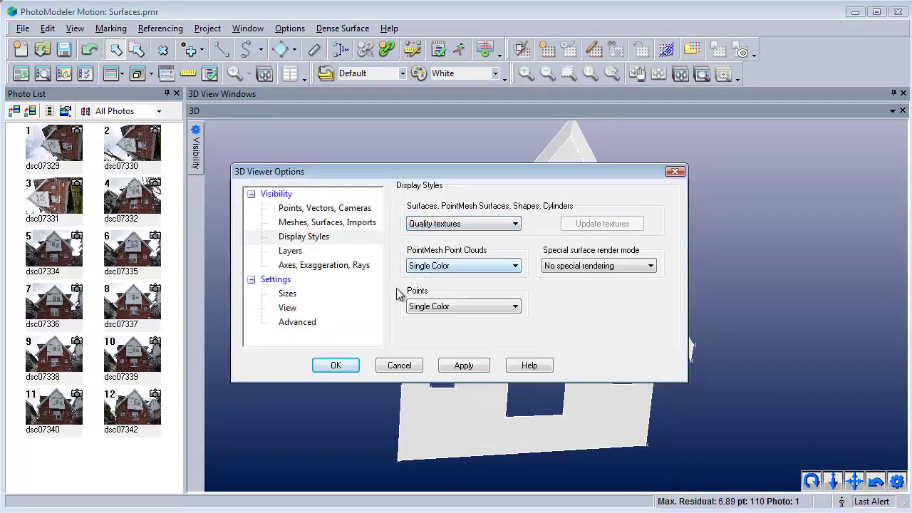
pyautogui.click(337, 364)
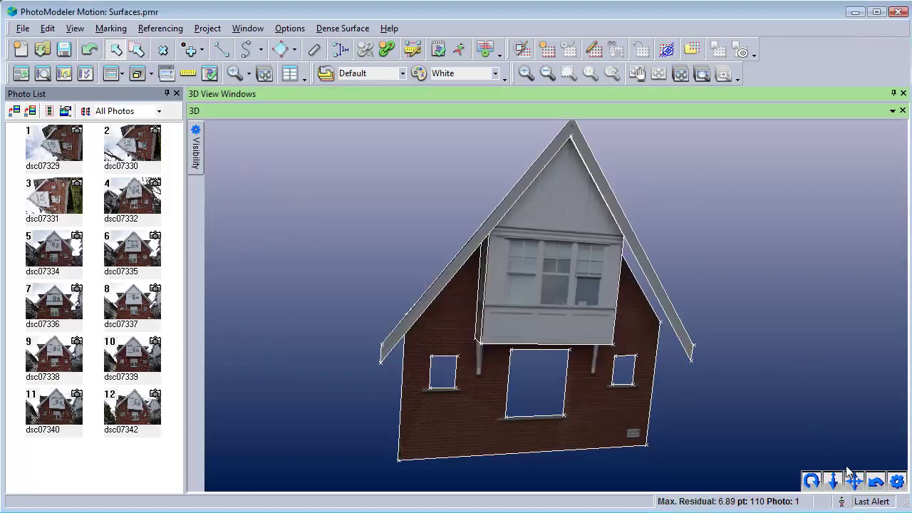
pyautogui.moveTo(811, 480); pyautogui.dragTo(409, 110)
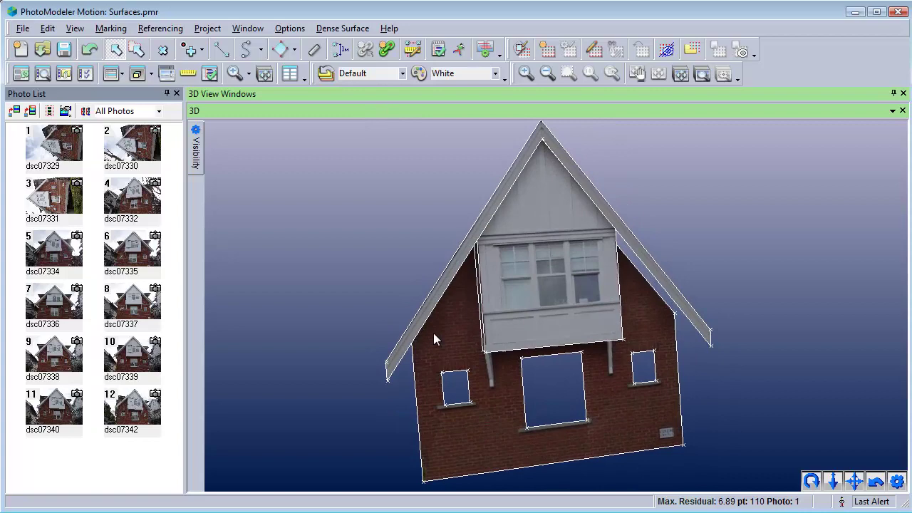
# Step: Open photo 1 and start the Scale/Rotate Wizard with project units in feet
pyautogui.doubleClick(49, 153)
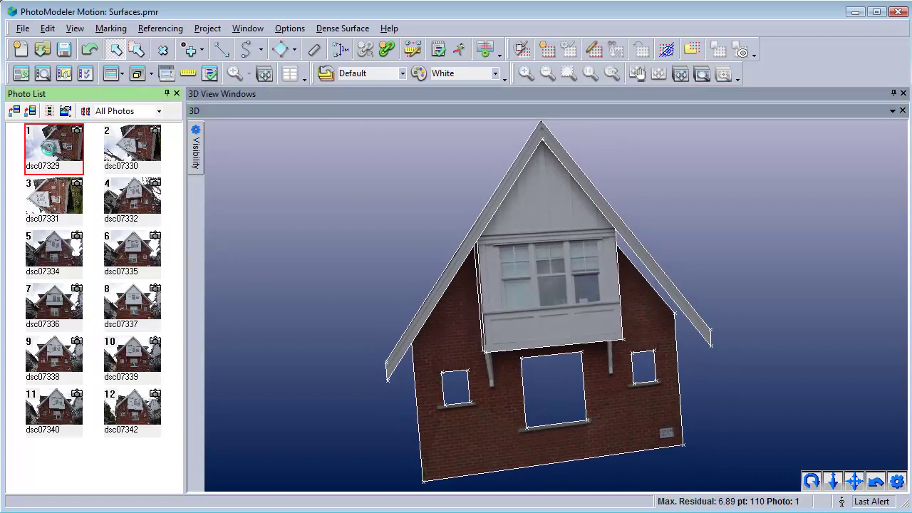
pyautogui.click(207, 30)
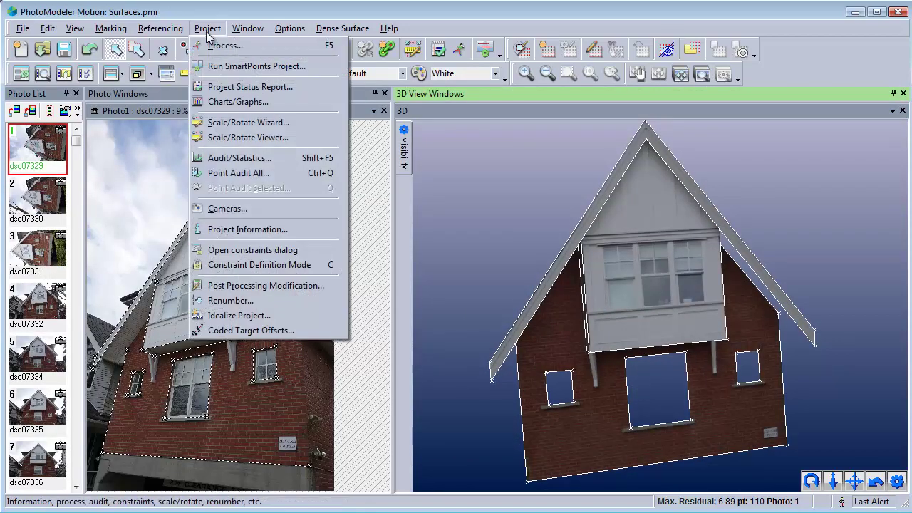
pyautogui.click(218, 124)
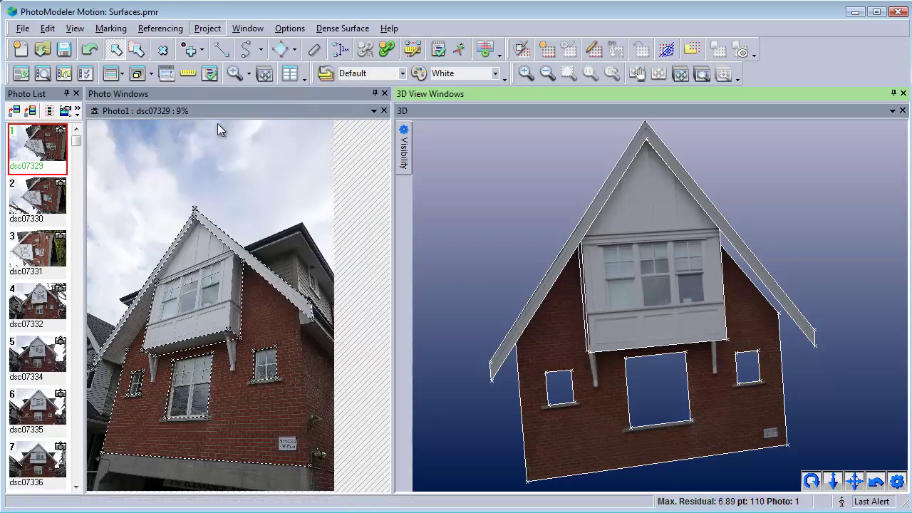
pyautogui.click(424, 301)
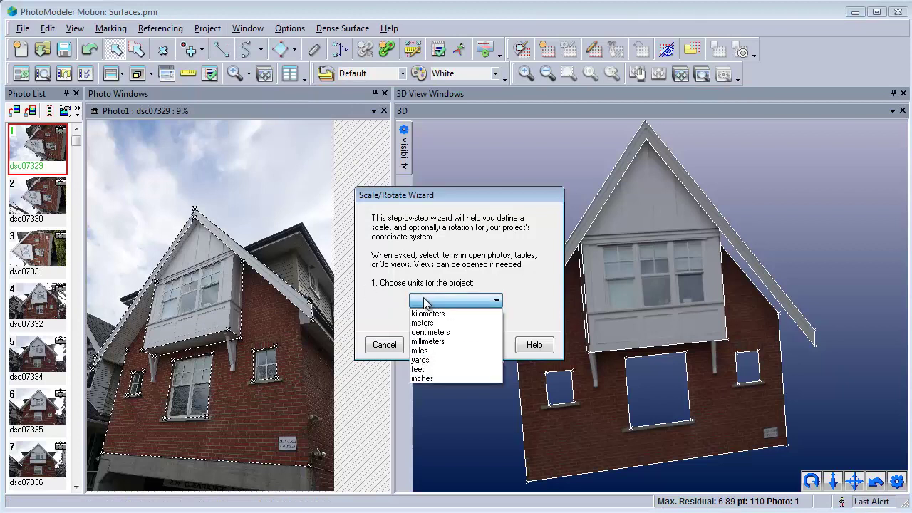
pyautogui.click(432, 370)
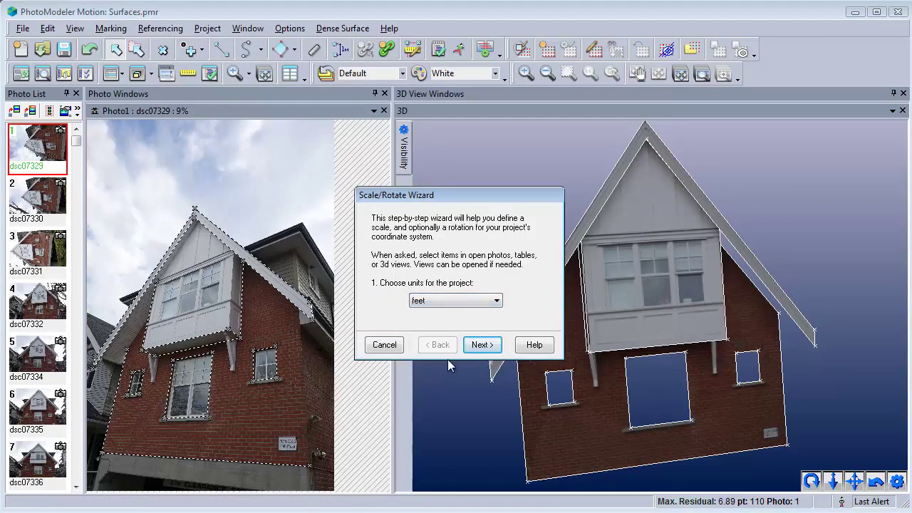
pyautogui.click(483, 347)
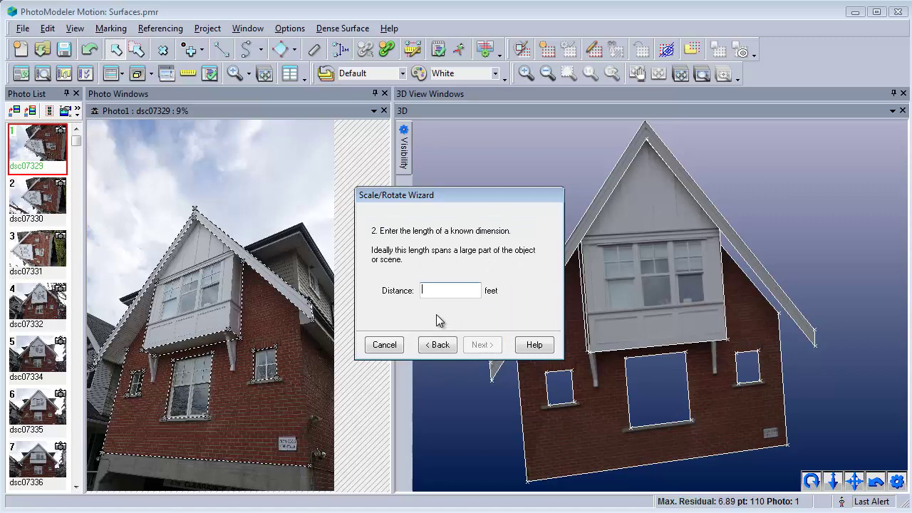
# Step: Enter a 4-foot scale distance on the large window's bottom line and opt to define rotation
pyautogui.write('4')
pyautogui.click(482, 345)
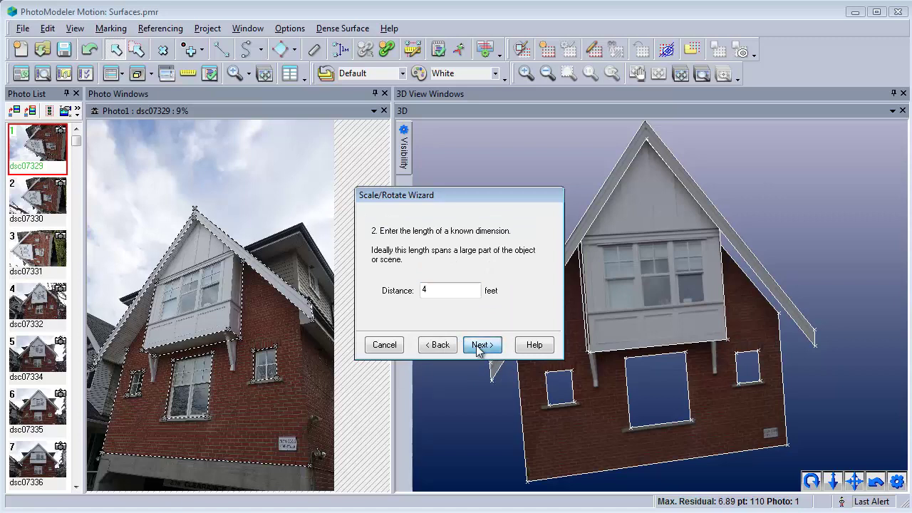
pyautogui.click(180, 421)
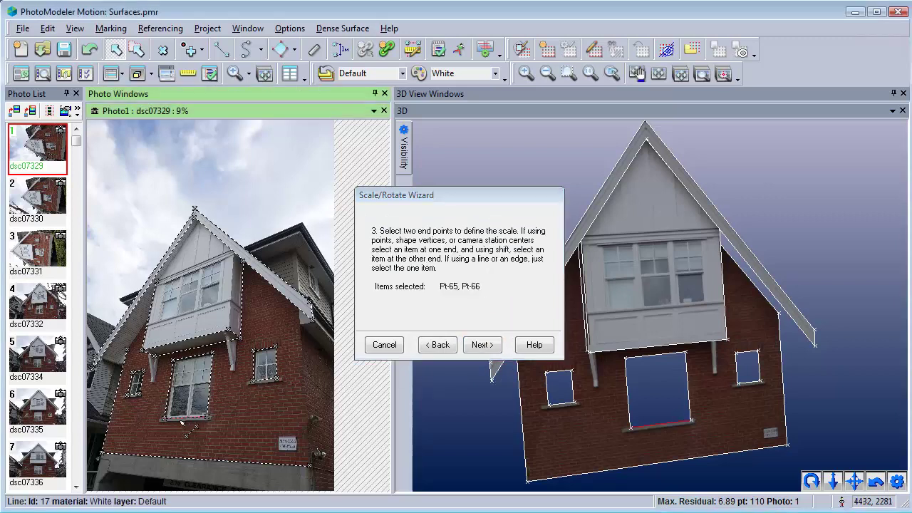
pyautogui.click(487, 350)
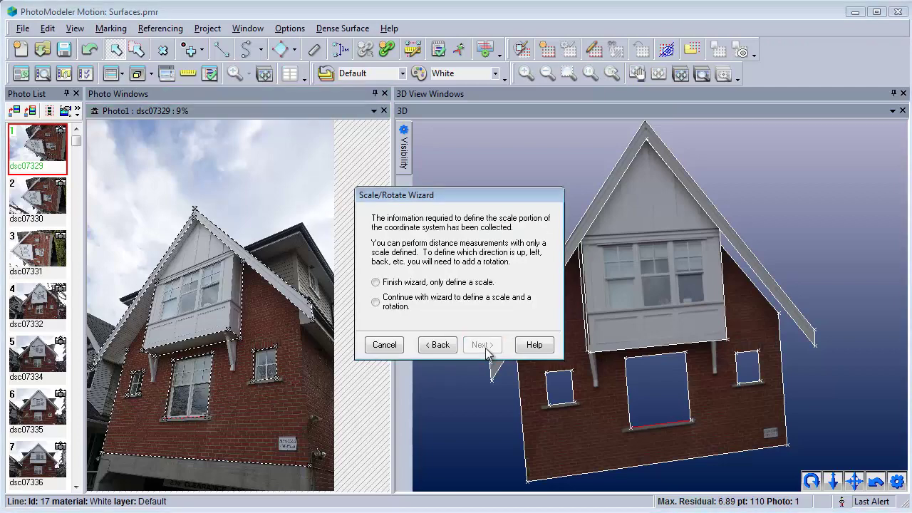
pyautogui.click(462, 305)
# Step: Define the horizontal X axis from point 65 to point 66
pyautogui.click(481, 346)
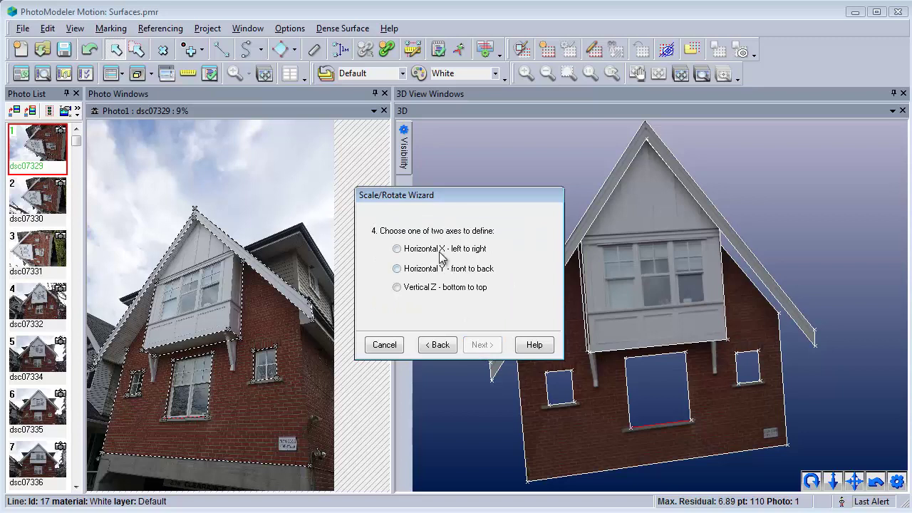
pyautogui.click(441, 249)
pyautogui.click(483, 346)
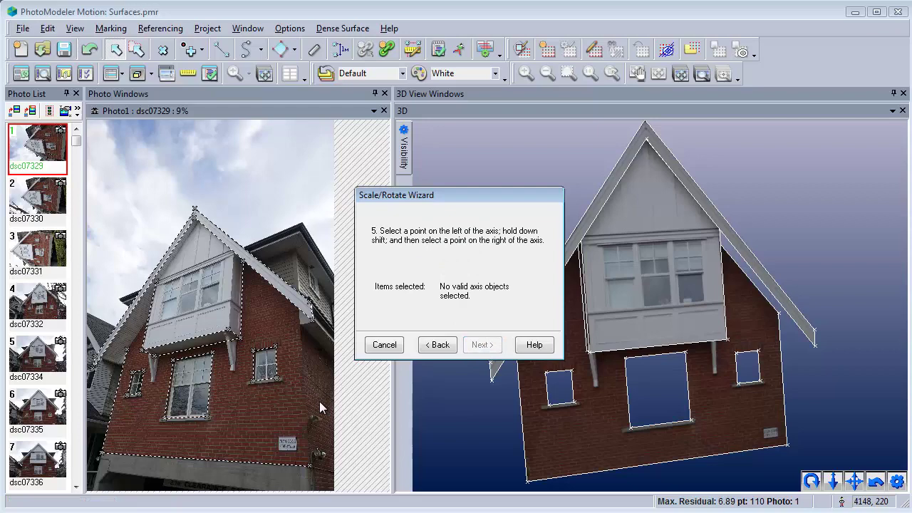
pyautogui.click(176, 431)
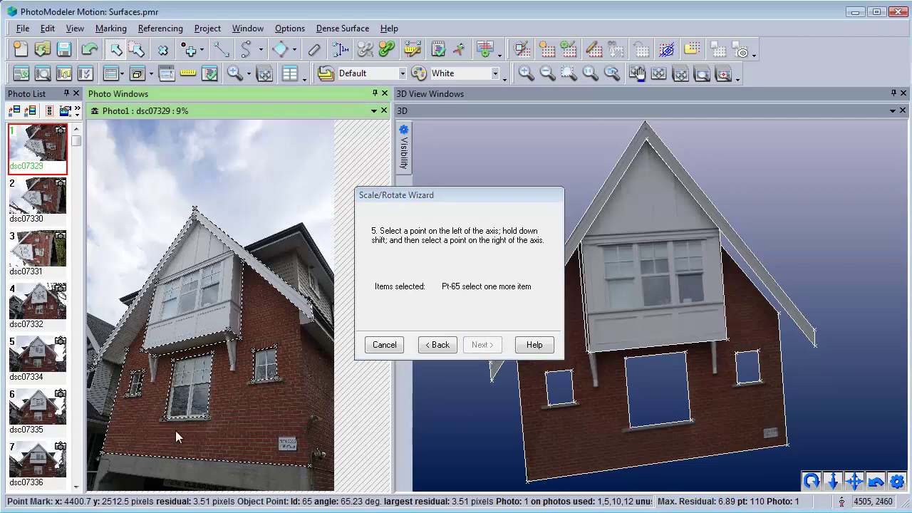
pyautogui.keyDown('shift'); pyautogui.click(209, 418); pyautogui.keyUp('shift')
pyautogui.click(481, 345)
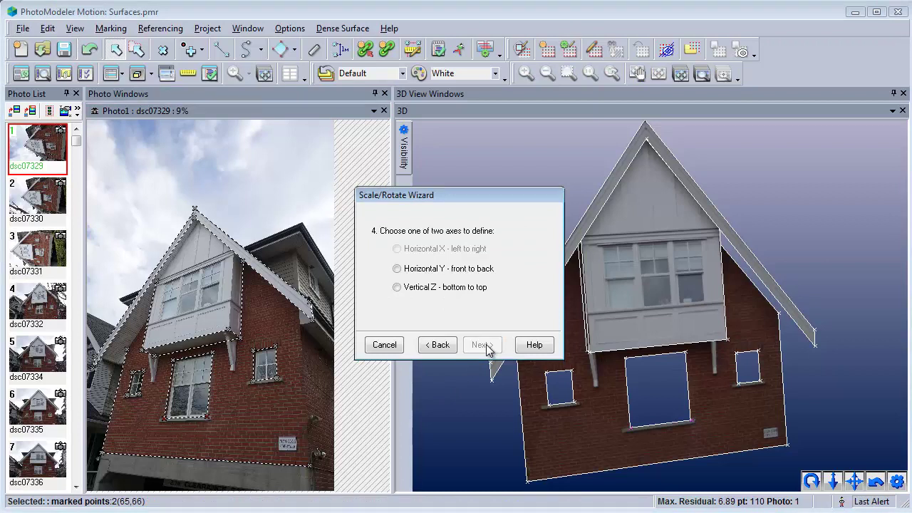
# Step: Define the vertical Z axis from point 65 to point 57 and finish the wizard
pyautogui.click(427, 289)
pyautogui.click(483, 345)
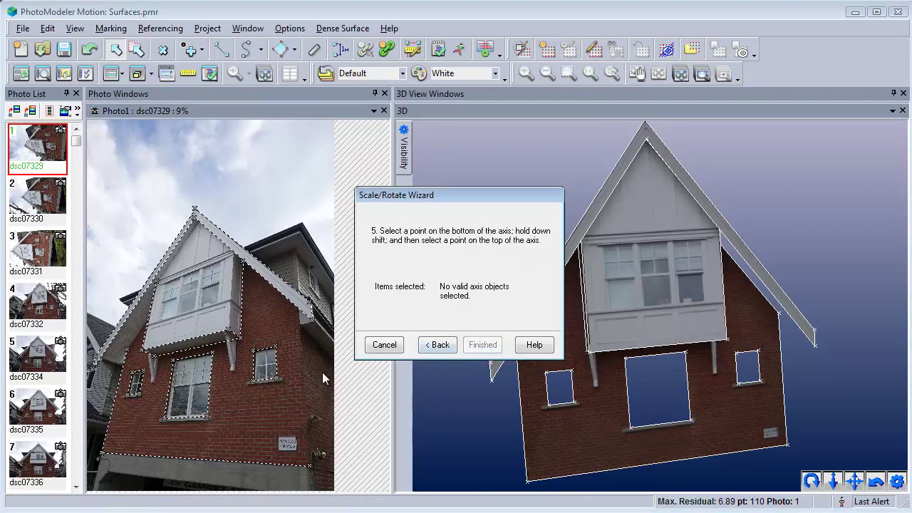
pyautogui.click(168, 418)
pyautogui.keyDown('shift'); pyautogui.click(183, 365); pyautogui.keyUp('shift')
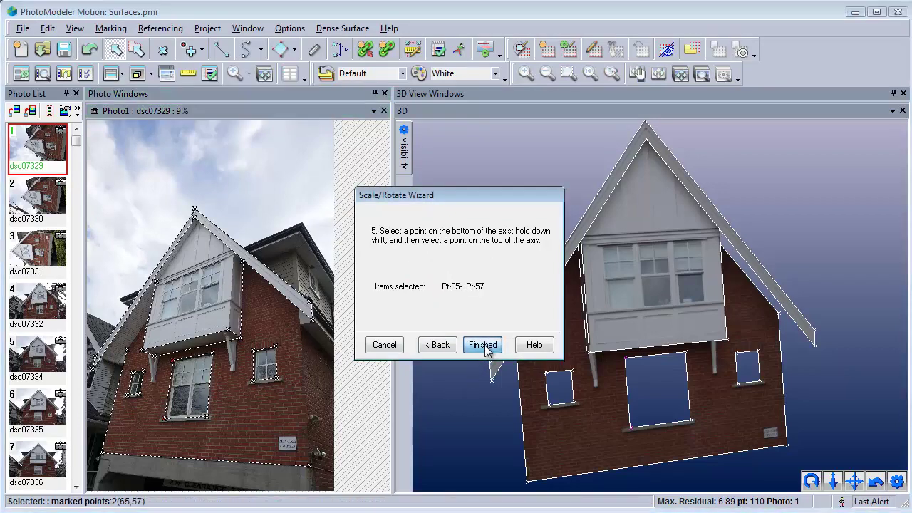
pyautogui.click(482, 345)
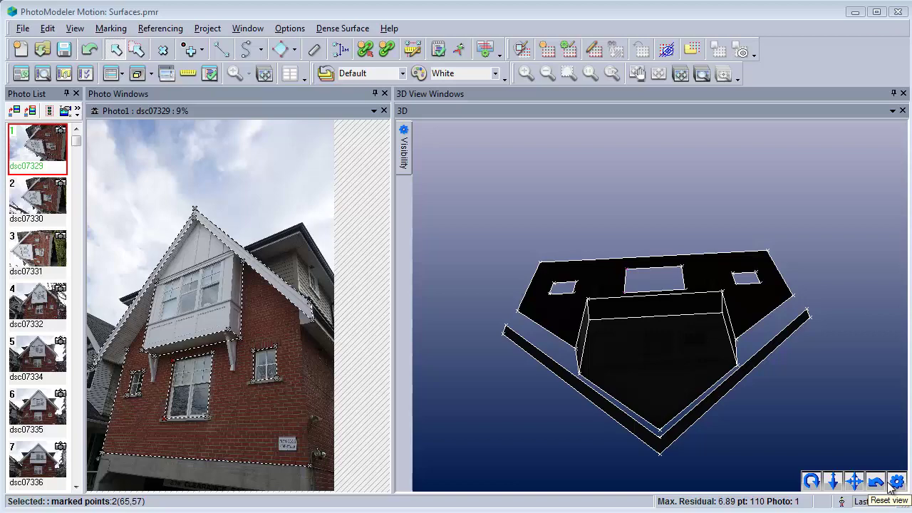
# Step: Set the 3D viewer's reset direction to Front
pyautogui.click(897, 482)
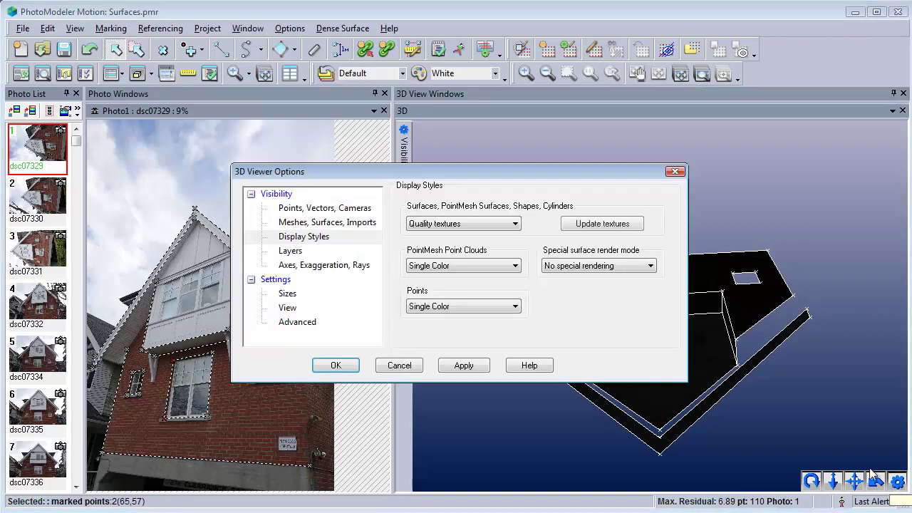
pyautogui.click(306, 309)
pyautogui.click(473, 219)
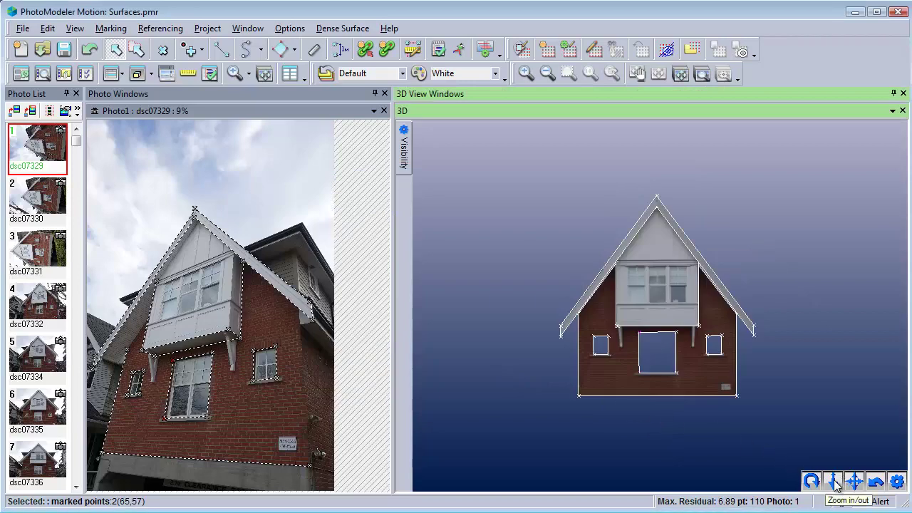
# Step: Turn on the overlay axis in the 3D view's corner and rotate the model
pyautogui.click(896, 482)
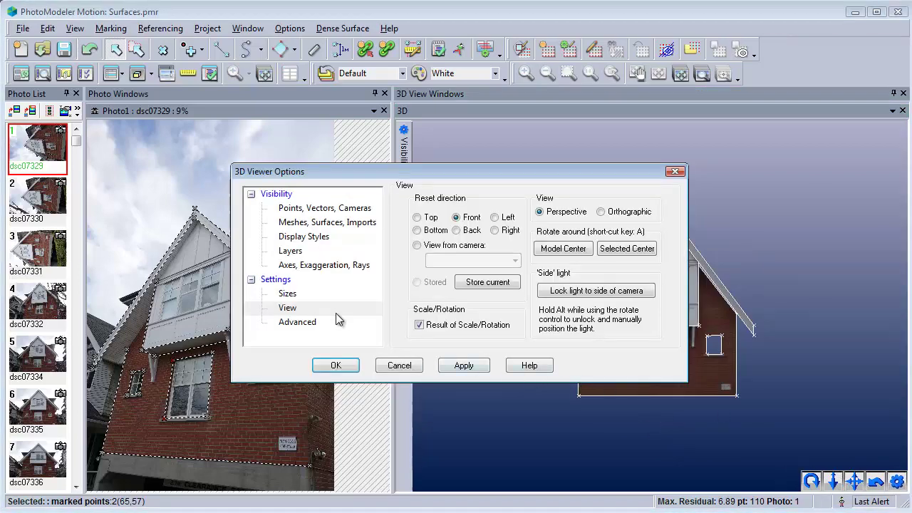
pyautogui.click(322, 266)
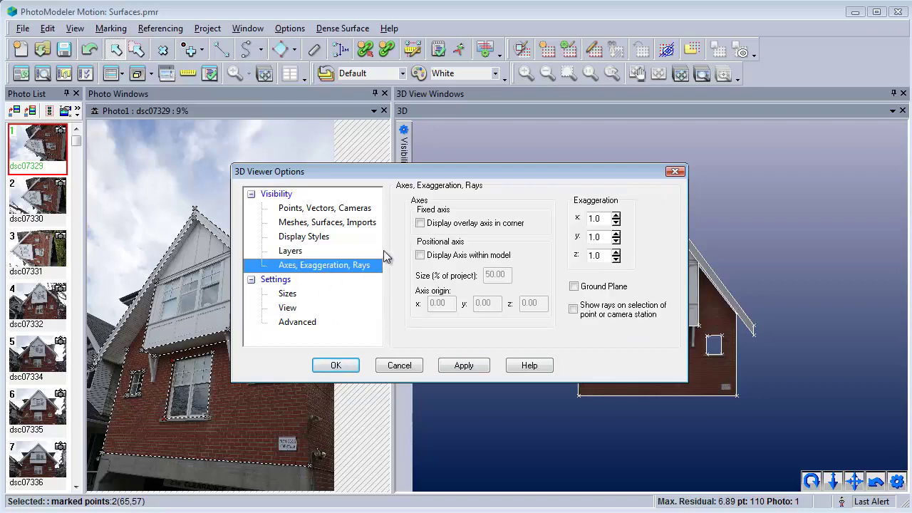
pyautogui.click(420, 223)
pyautogui.click(348, 368)
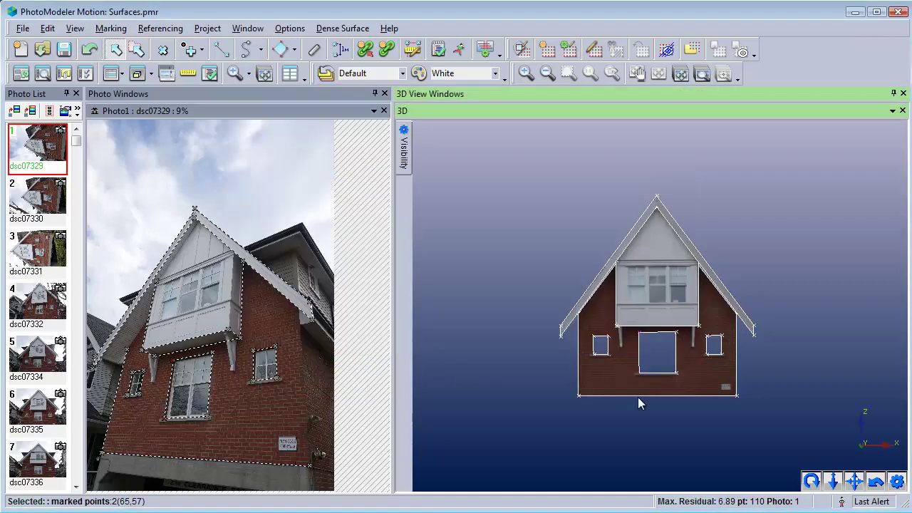
pyautogui.click(811, 482)
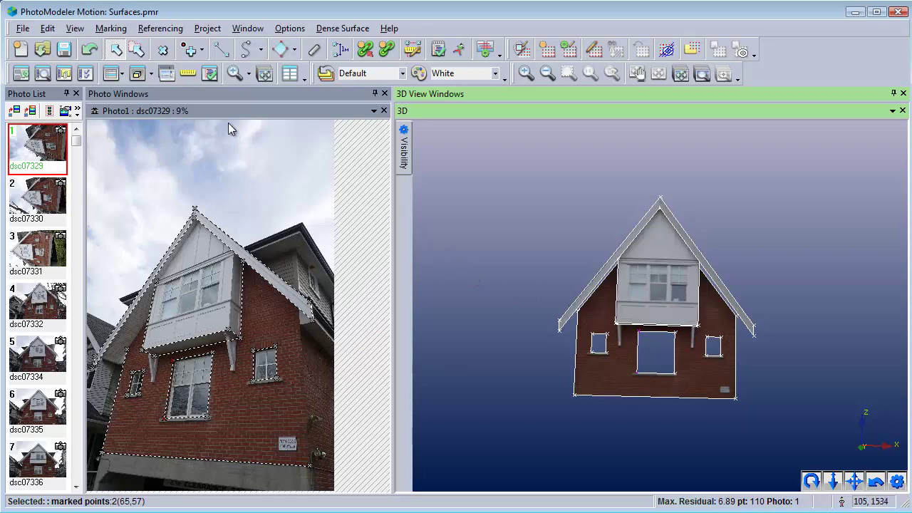
# Step: Measure points 65–57 (4.461 ft), the bottom edge (17.269 ft) and right roof edge (16.951 ft)
pyautogui.click(188, 73)
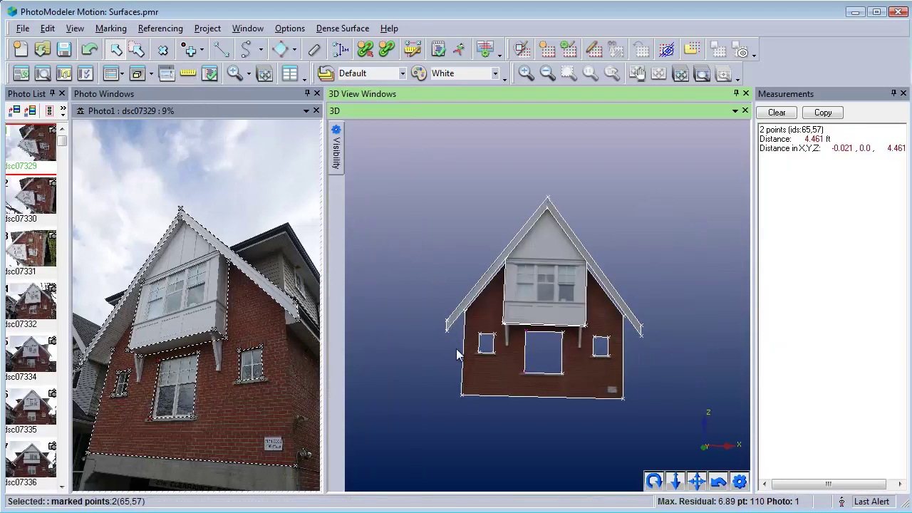
pyautogui.click(527, 398)
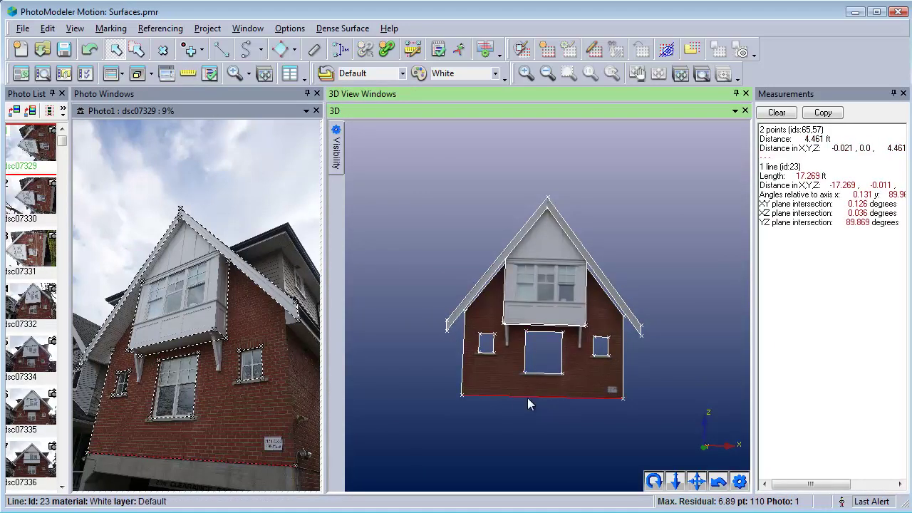
pyautogui.click(599, 269)
pyautogui.click(634, 254)
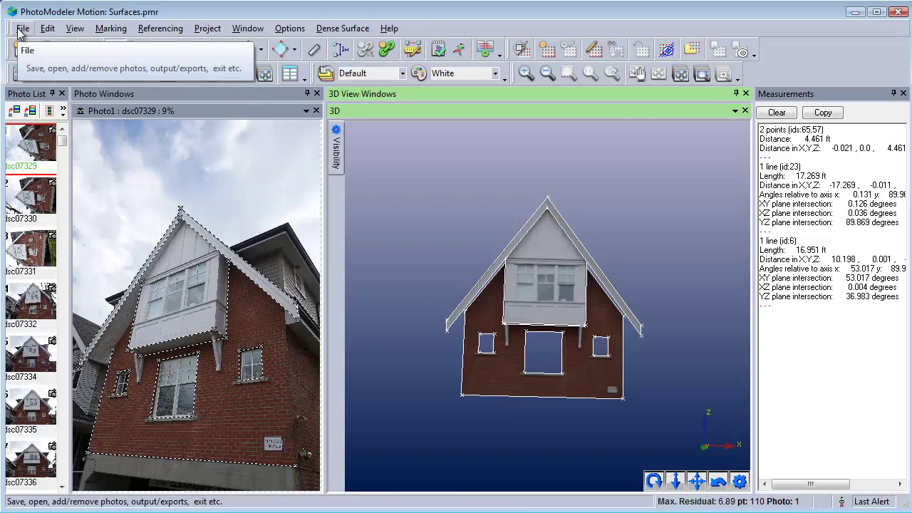
# Step: Save the project as Done.pmr in the Facade folder
pyautogui.click(21, 31)
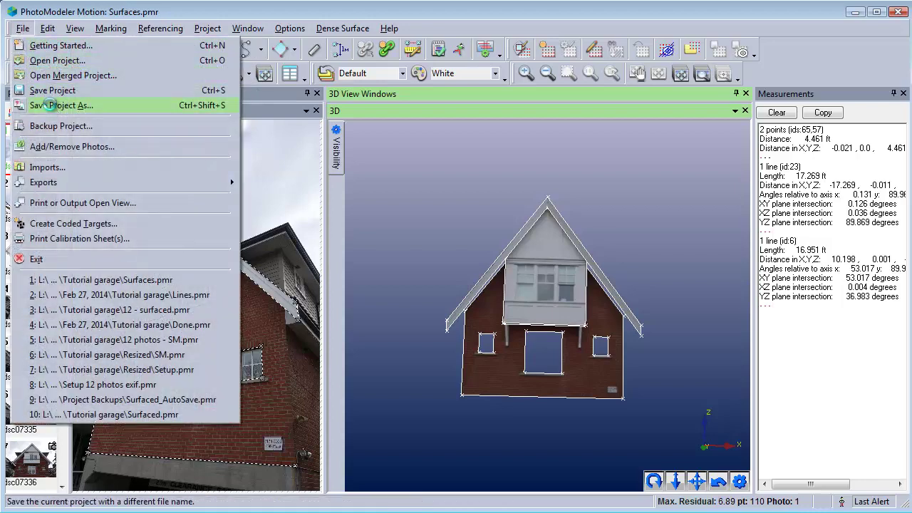
pyautogui.click(50, 105)
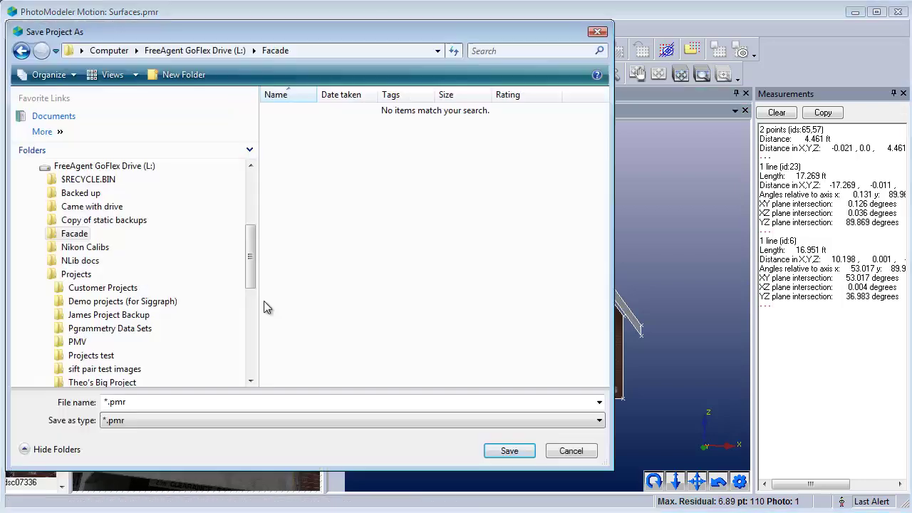
pyautogui.click(165, 404)
pyautogui.write('Don')
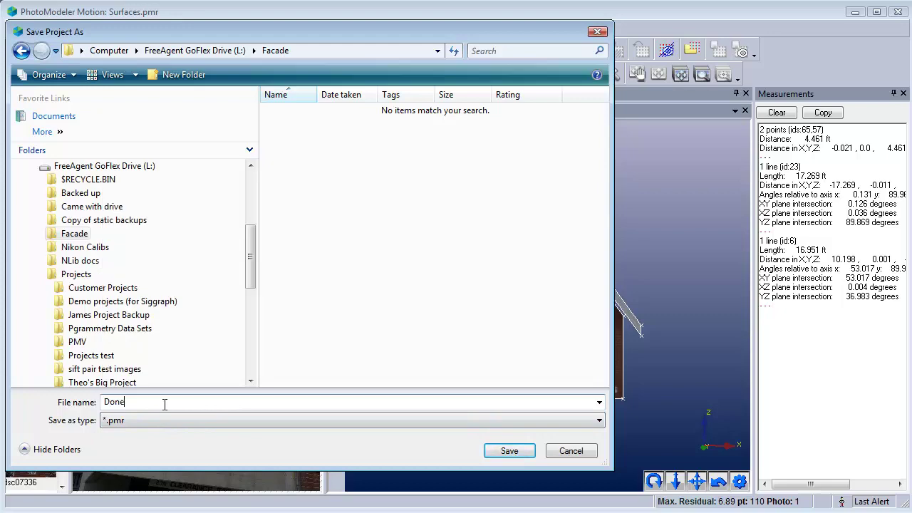
pyautogui.write('e')
pyautogui.click(500, 451)
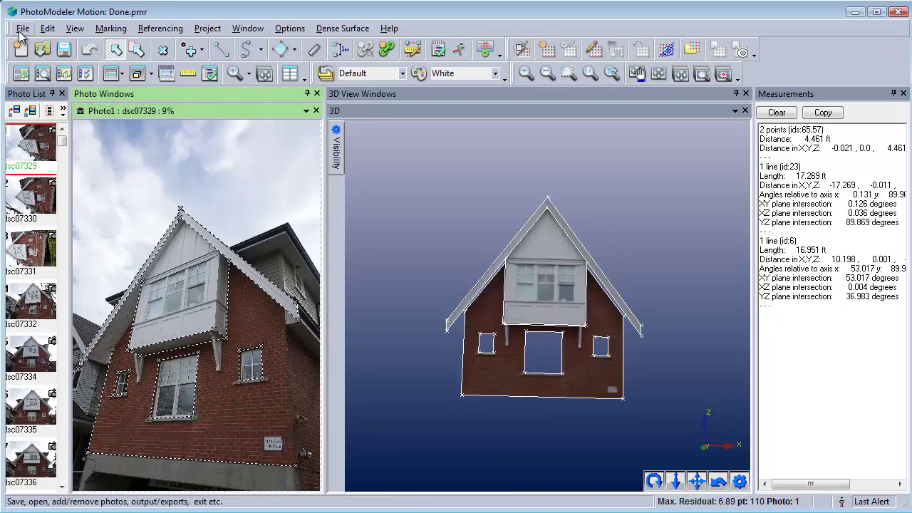
# Step: Export the model to L:\Facade\Done.dxf as 3D DXF with Smart Points unchecked: 31 points, 35 lines, 10 surfaces
pyautogui.click(21, 30)
pyautogui.moveTo(187, 183)
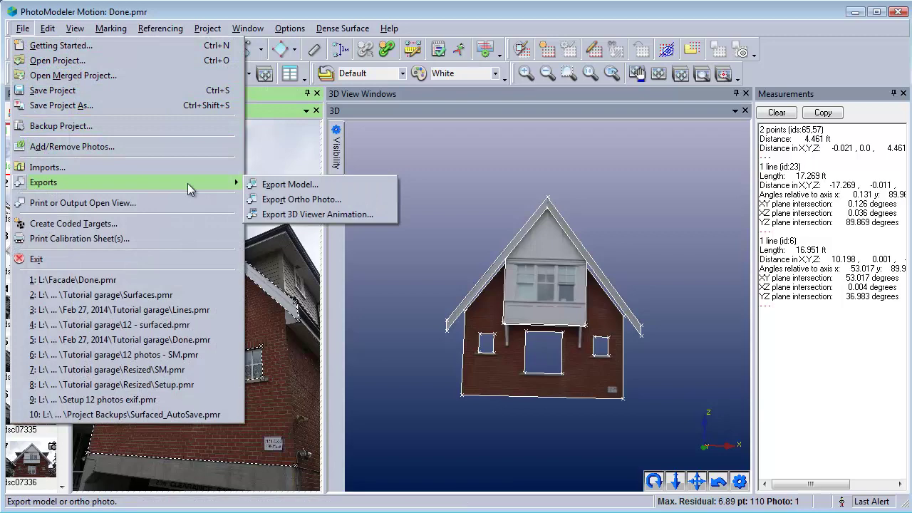
pyautogui.click(257, 184)
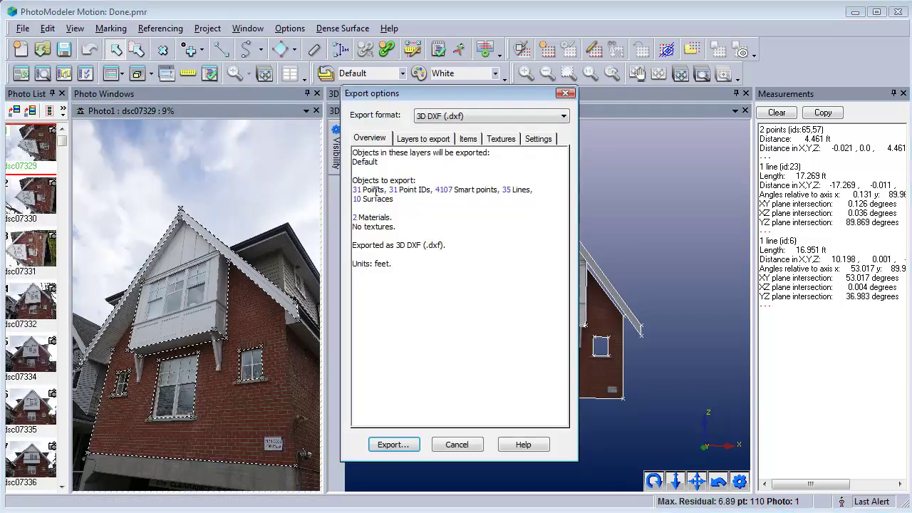
pyautogui.click(468, 140)
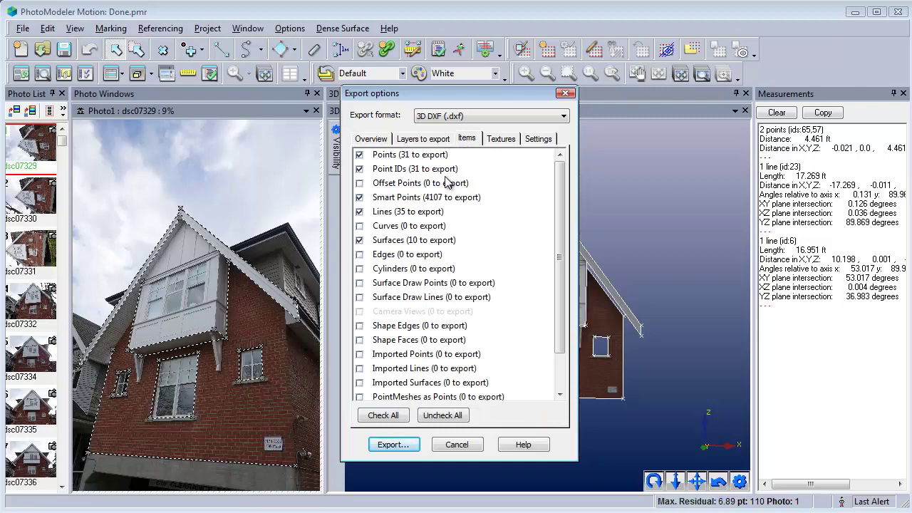
pyautogui.click(360, 199)
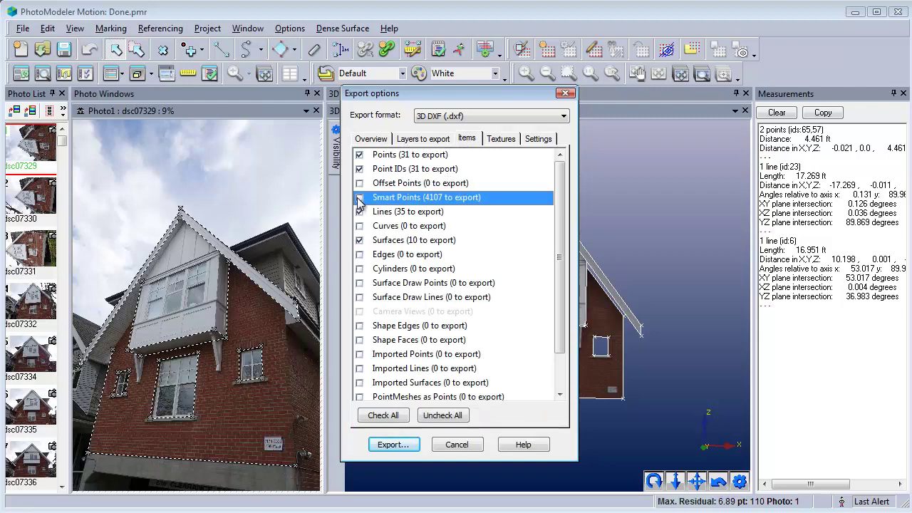
pyautogui.click(372, 139)
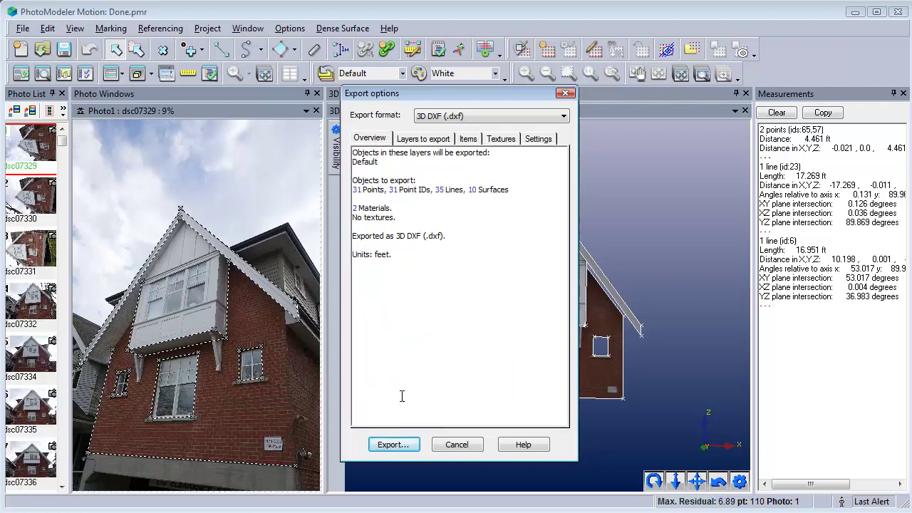
pyautogui.click(402, 442)
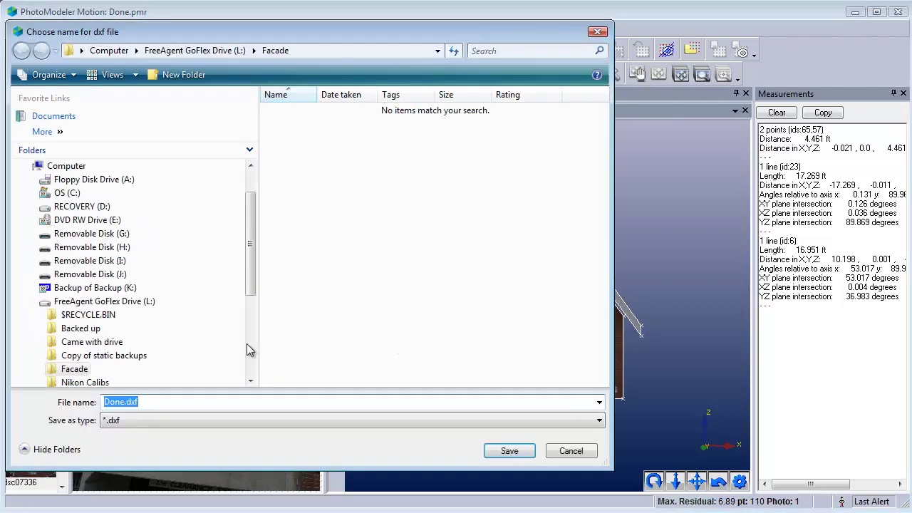
pyautogui.click(508, 450)
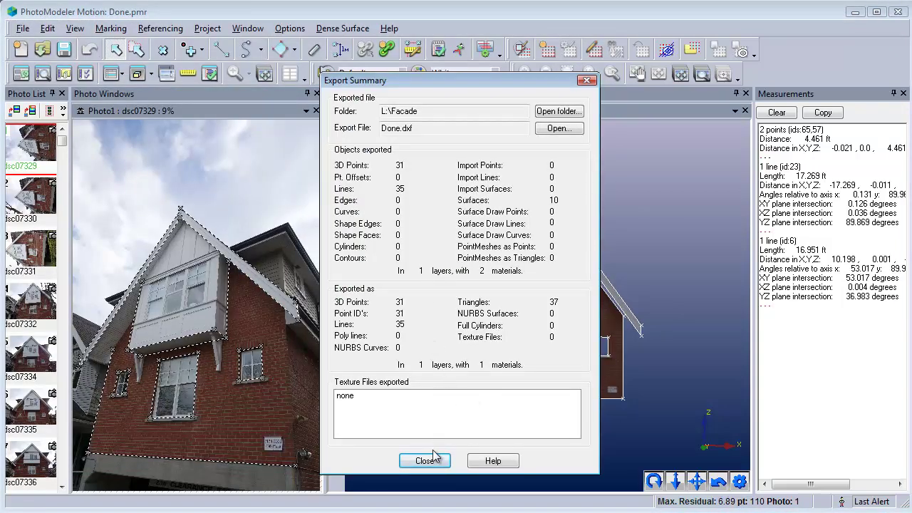
pyautogui.click(426, 461)
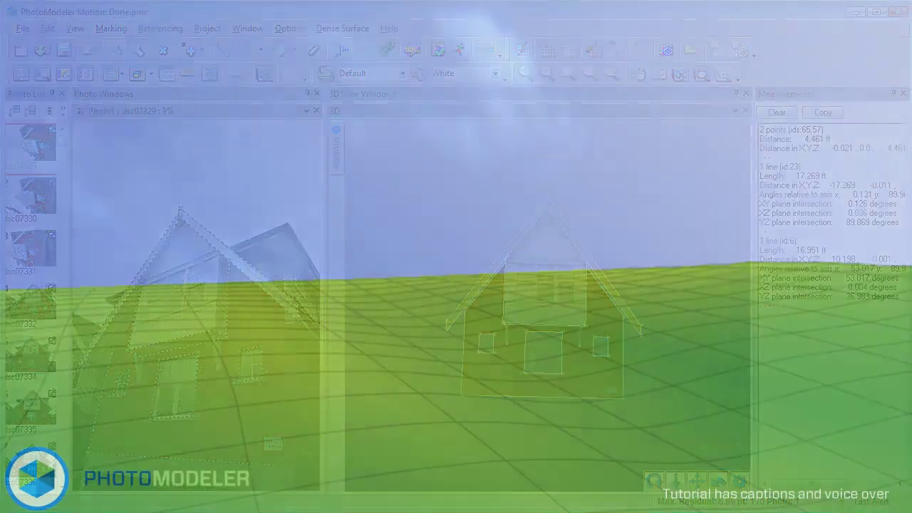